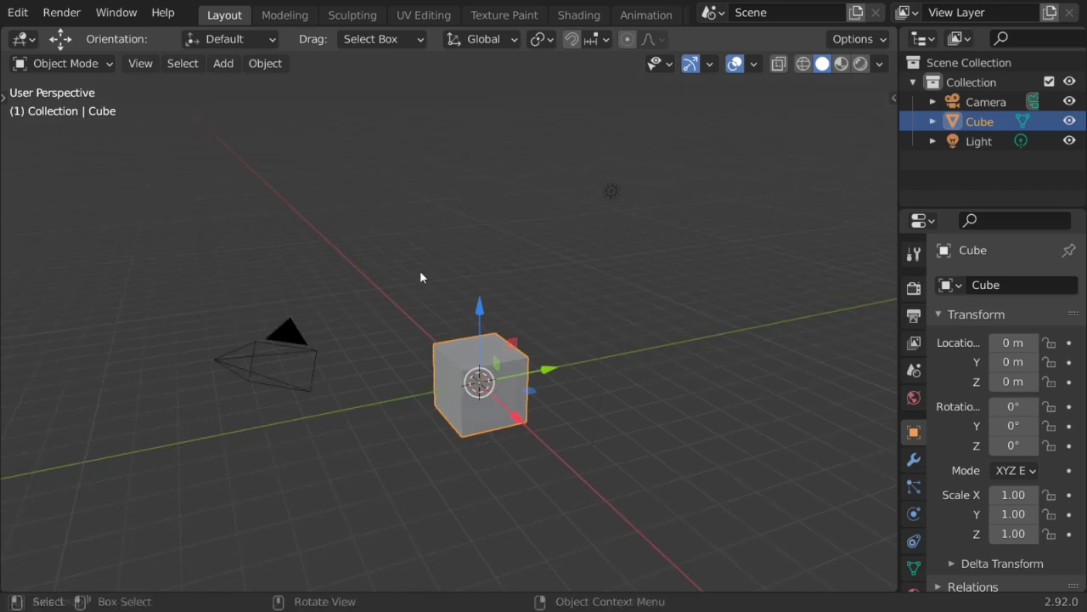
Step: Clear the default scene and add the Pano_01 panorama camera with PanoCamAdder+
{"action": "key", "text": "a"}
{"action": "key", "text": "x"}
{"action": "left_click", "coordinate": [422, 272]}
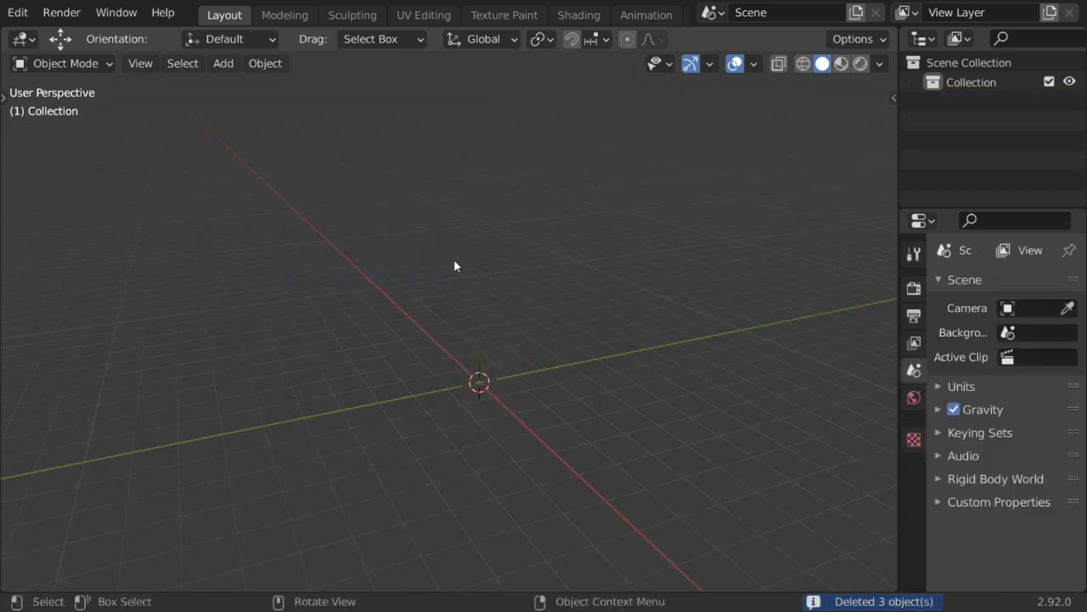
{"action": "key", "text": "n"}
{"action": "left_click", "coordinate": [773, 115]}
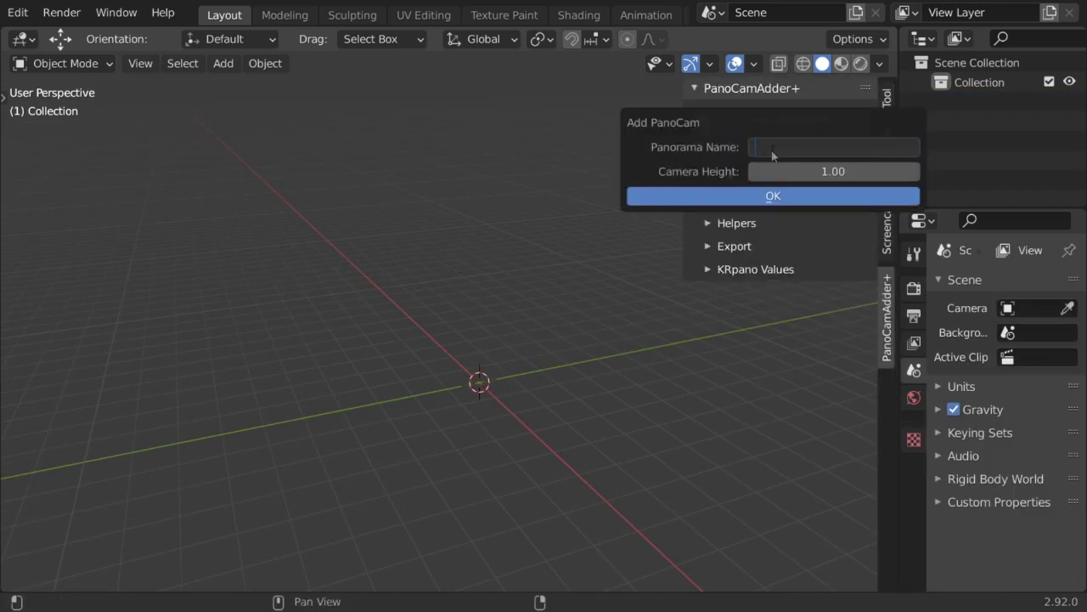
{"action": "type", "text": "Pano_01"}
{"action": "left_click", "coordinate": [769, 196]}
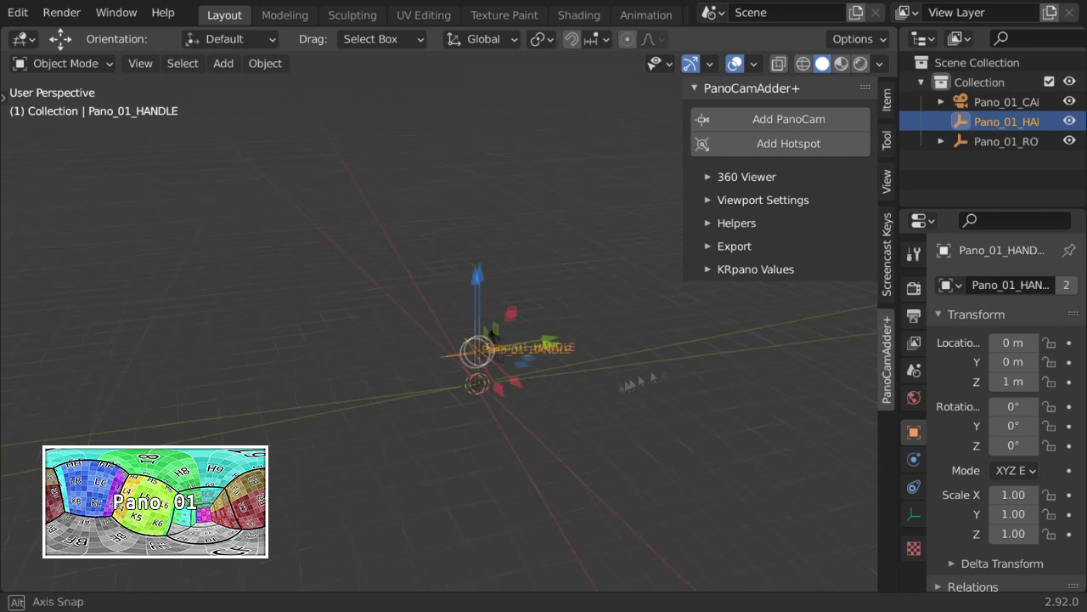
Step: Add a floor plane with the Pano_01_MAT material and the Pano image loaded
{"action": "key", "text": "shift+a"}
{"action": "left_click", "coordinate": [684, 214]}
{"action": "scroll", "coordinate": [913, 424], "scroll_direction": "down", "scroll_amount": 2}
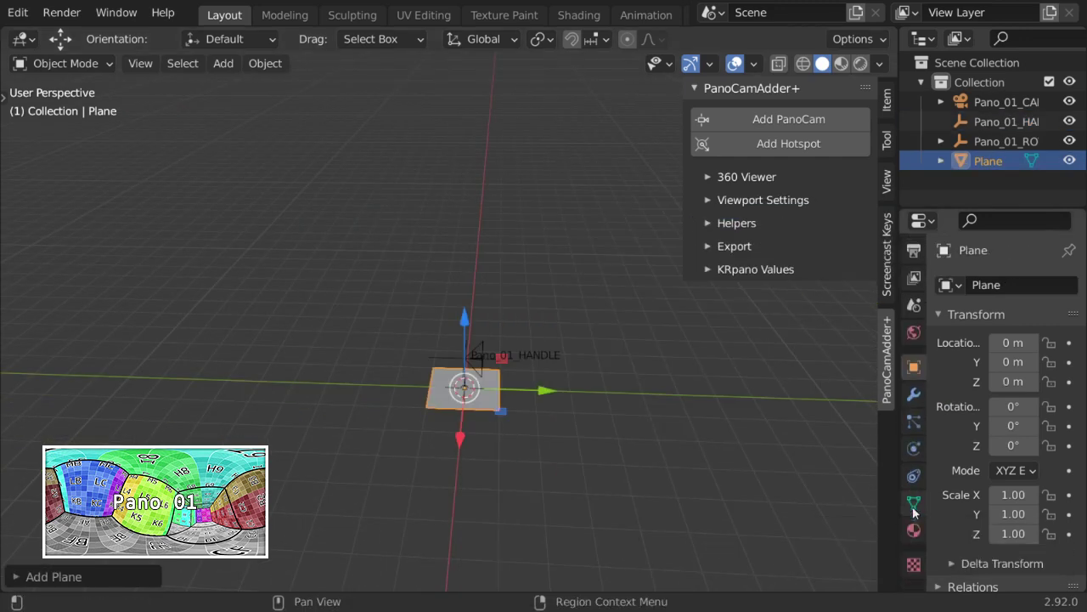
{"action": "left_click", "coordinate": [913, 529]}
{"action": "left_click", "coordinate": [946, 502]}
{"action": "left_click", "coordinate": [816, 187]}
{"action": "scroll", "coordinate": [940, 481], "scroll_direction": "down", "scroll_amount": 4}
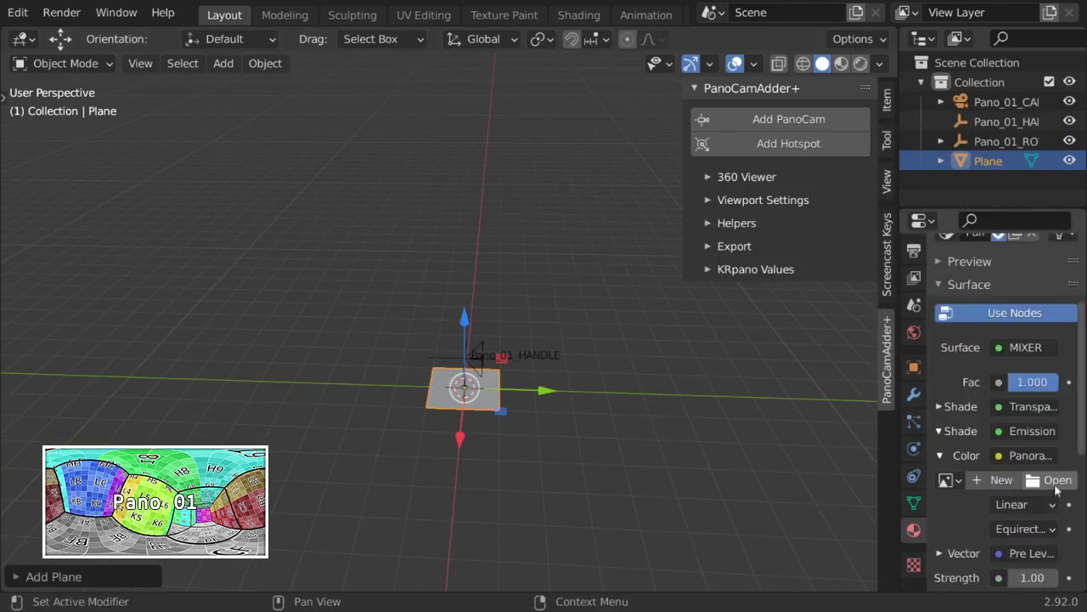
{"action": "left_click", "coordinate": [1043, 478]}
{"action": "double_click", "coordinate": [345, 109]}
{"action": "left_click", "coordinate": [841, 66]}
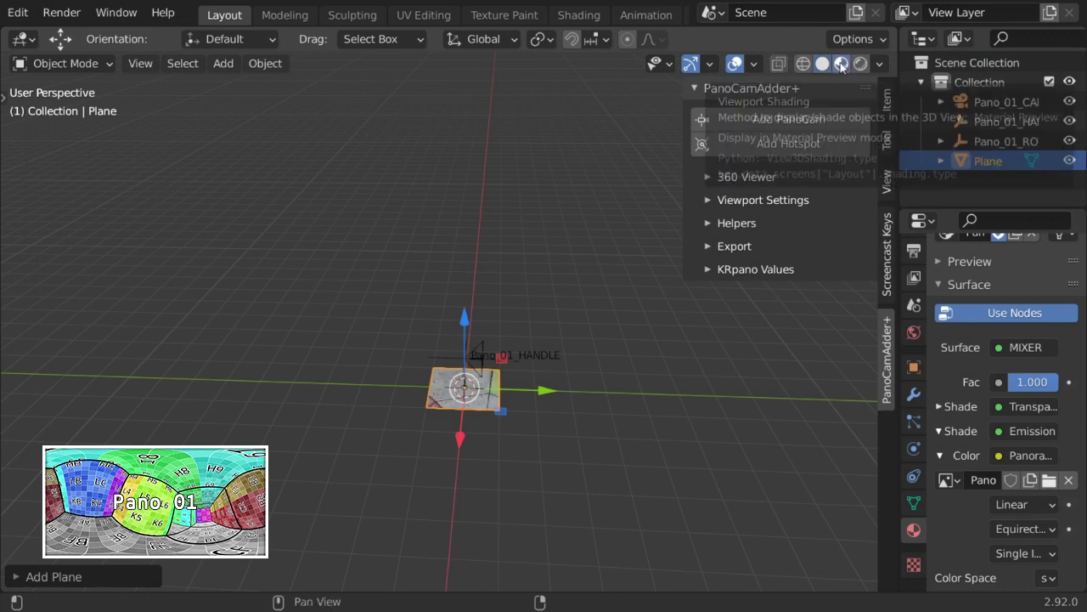
Step: Set the scene's world to Pano_01_WORLD
{"action": "left_click", "coordinate": [913, 332]}
{"action": "left_click", "coordinate": [951, 284]}
{"action": "left_click", "coordinate": [789, 311]}
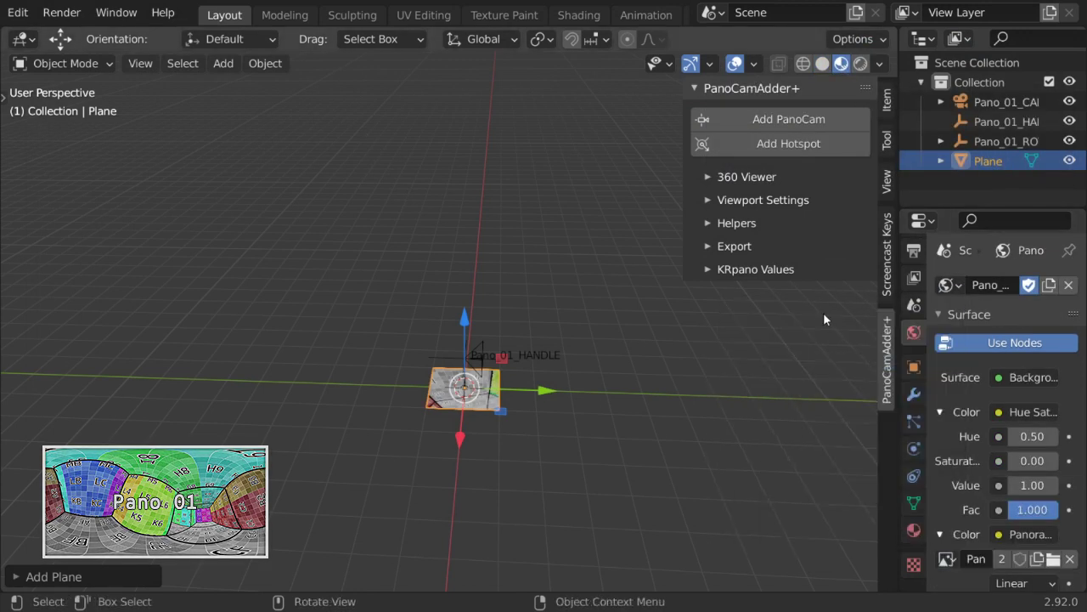
Step: Enable Background and Wireframe display, then look through the Pano_01 camera
{"action": "left_click", "coordinate": [761, 204]}
{"action": "left_click", "coordinate": [702, 369]}
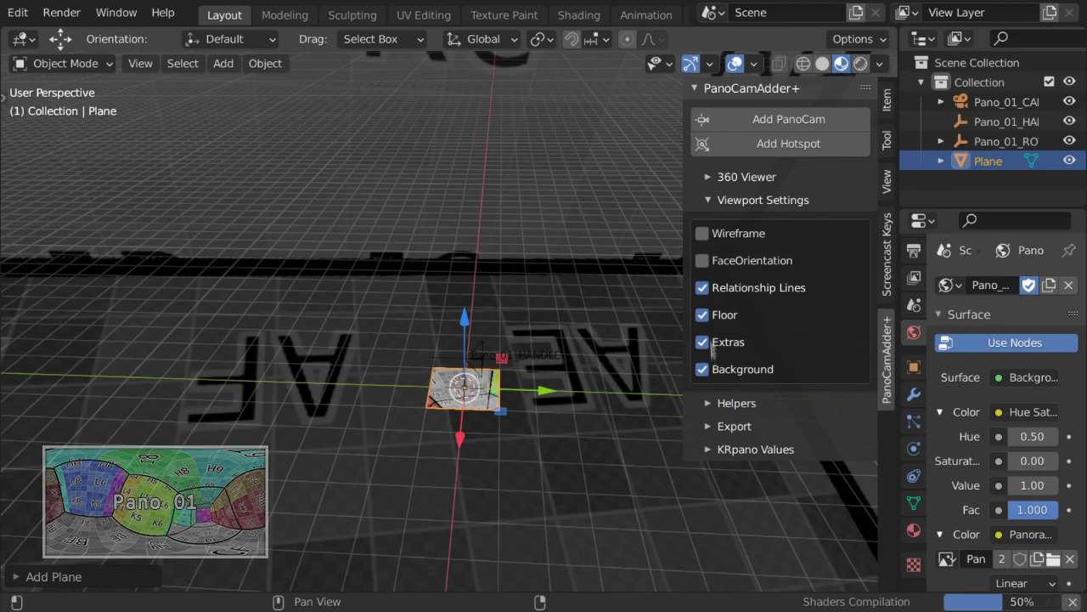
{"action": "left_click", "coordinate": [701, 233]}
{"action": "key", "text": "n"}
{"action": "key", "text": "KP_0"}
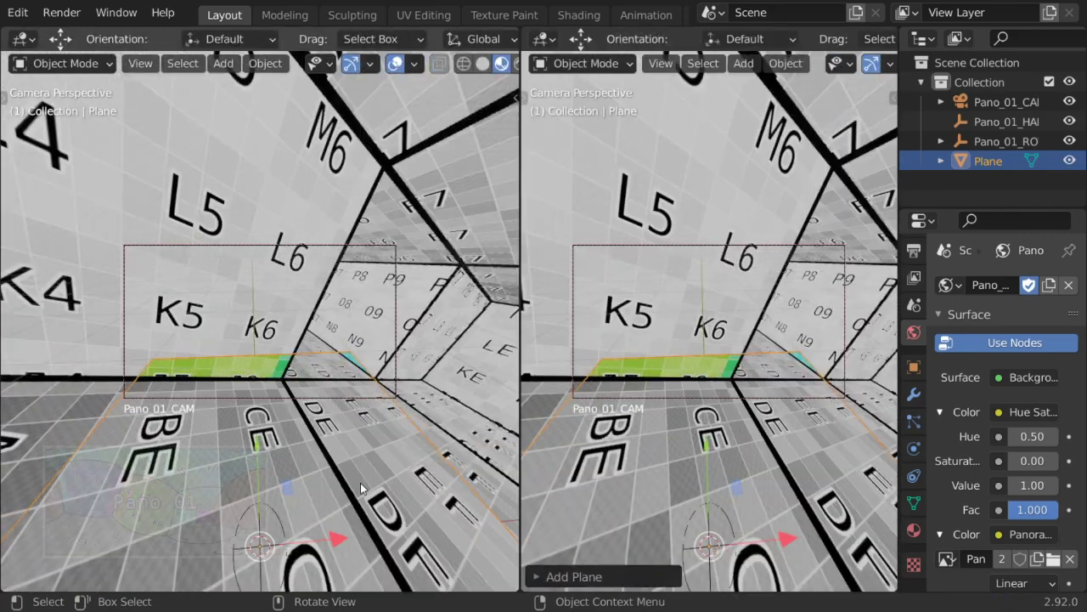
Step: Set the left viewport to a top-down view of the floor plane
{"action": "key", "text": "n"}
{"action": "left_click", "coordinate": [509, 353]}
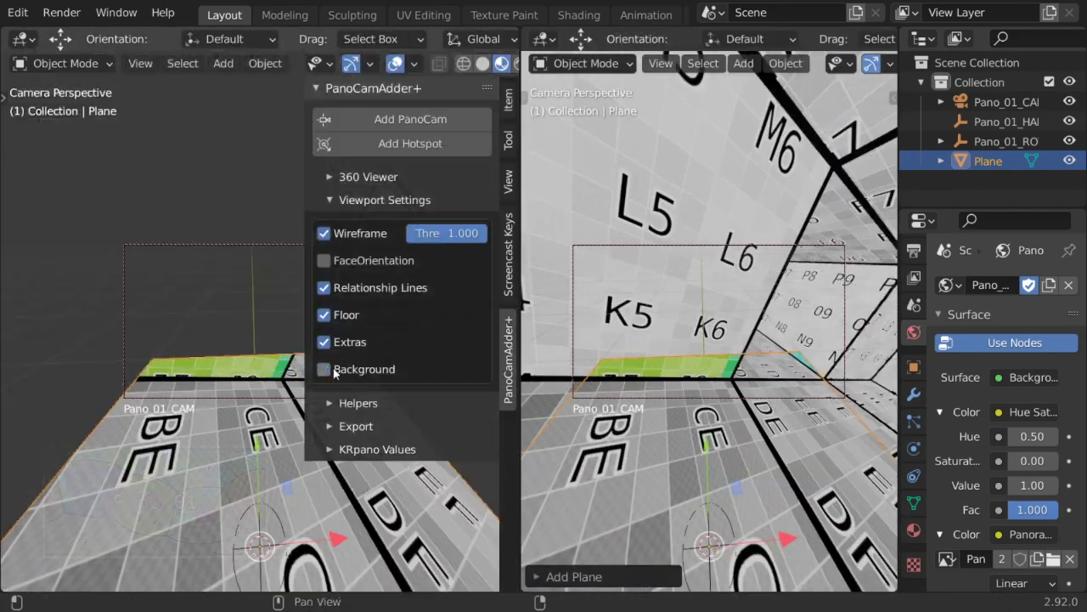
{"action": "key", "text": "n"}
{"action": "key", "text": "KP_7"}
{"action": "scroll", "coordinate": [221, 352], "scroll_direction": "down", "scroll_amount": 3}
{"action": "middle_click_drag", "start_coordinate": [203, 350], "coordinate": [231, 215]}
{"action": "key", "text": "KP_7"}
Step: Rotate the Pano_01 panorama around Z to line it up with the room
{"action": "left_click_drag", "start_coordinate": [899, 401], "coordinate": [1064, 399]}
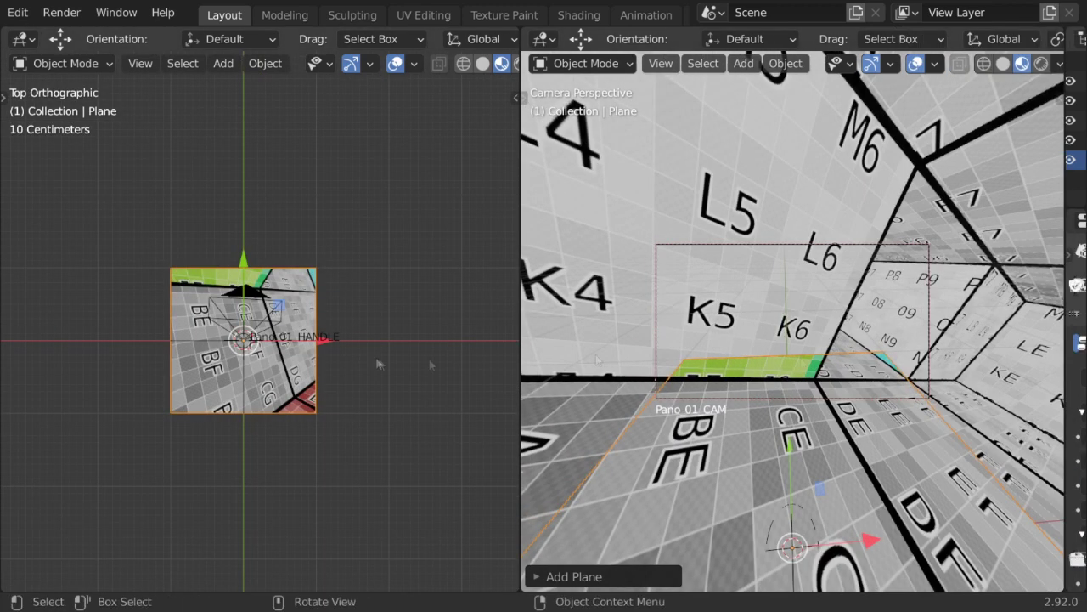
{"action": "scroll", "coordinate": [354, 313], "scroll_direction": "down", "scroll_amount": 3}
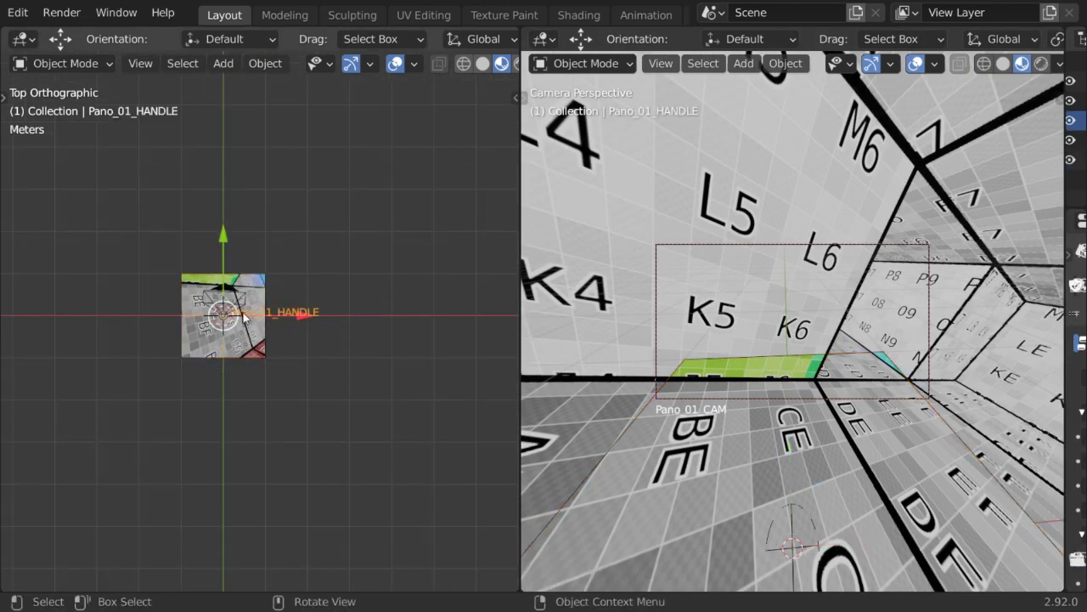
{"action": "left_click", "coordinate": [361, 473]}
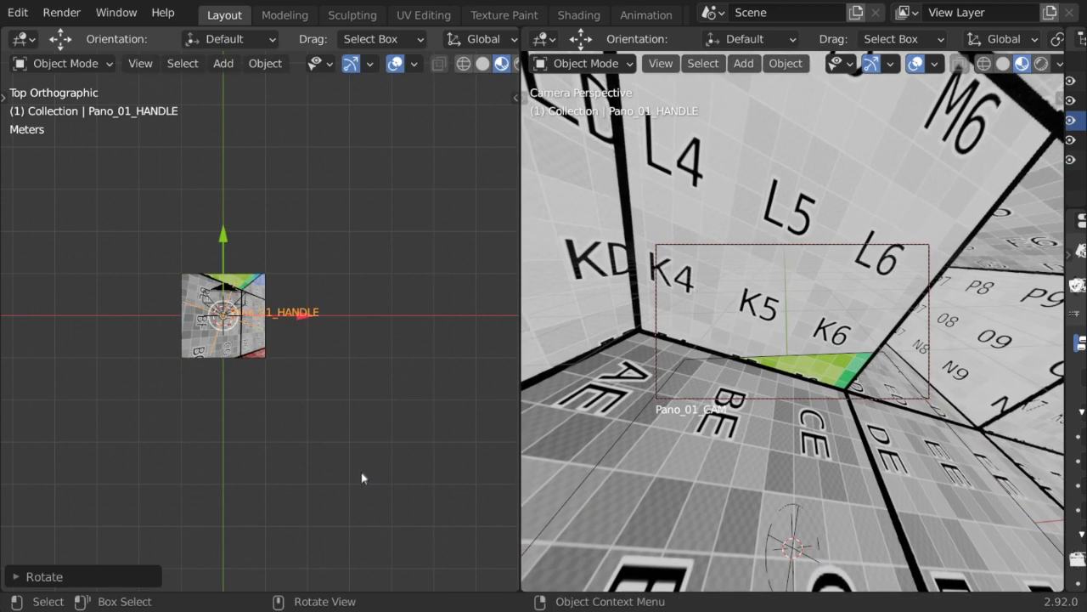
Step: Extrude the floor plane's edge along X into a longer strip
{"action": "left_click", "coordinate": [262, 344]}
{"action": "key", "text": "Tab"}
{"action": "left_click", "coordinate": [27, 174]}
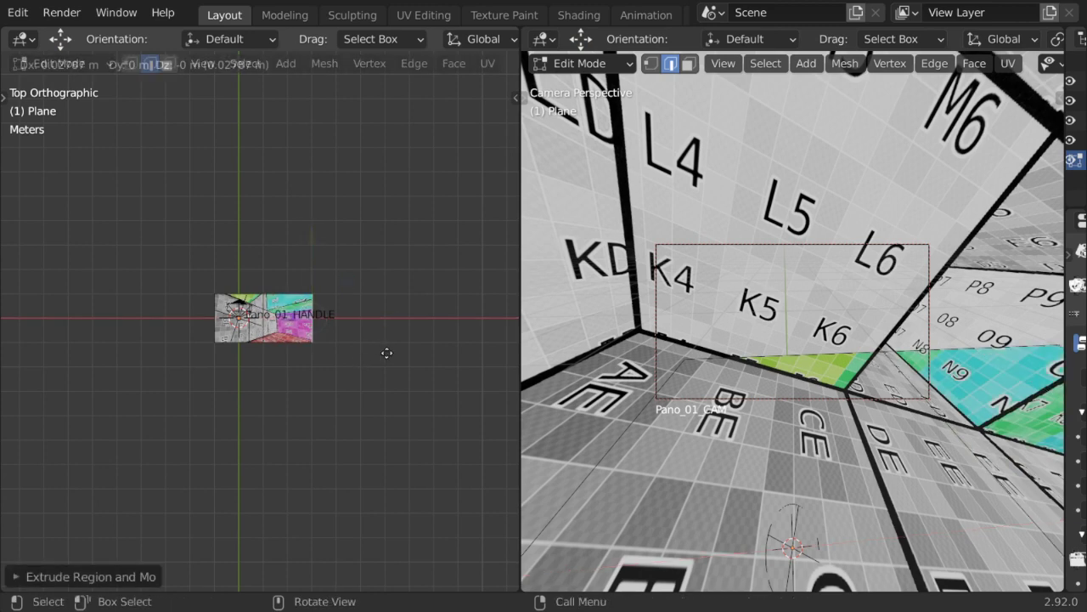
{"action": "key", "text": "Tab"}
Step: Rotate Pano_01_HANDLE around Y, Z and Y again to level the panorama
{"action": "left_click", "coordinate": [222, 298]}
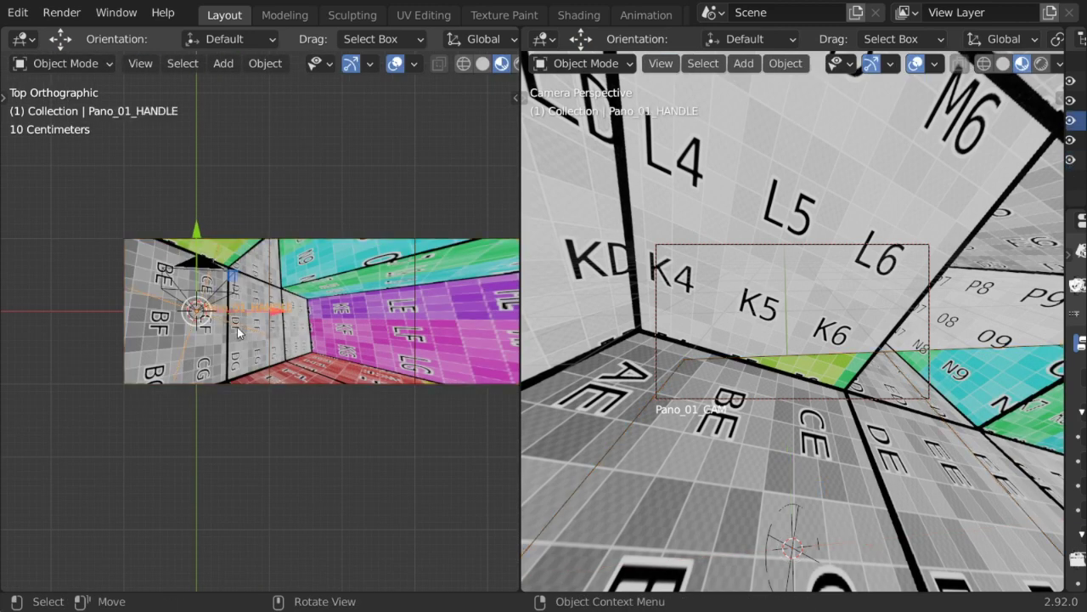
{"action": "key", "text": "r"}
{"action": "key", "text": "y"}
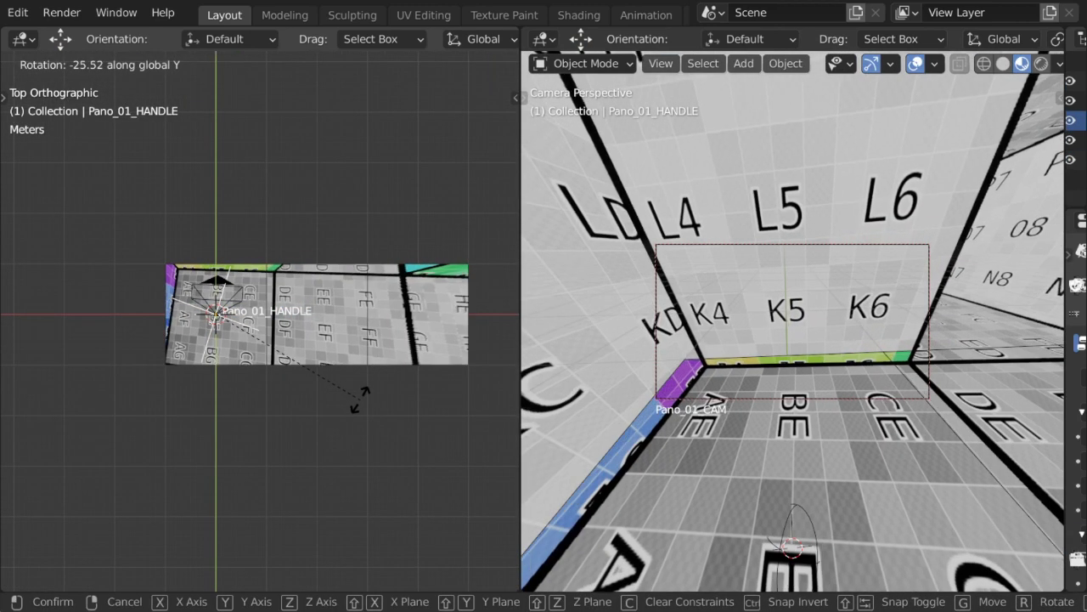
{"action": "left_click", "coordinate": [357, 417]}
{"action": "key", "text": "r"}
{"action": "key", "text": "x"}
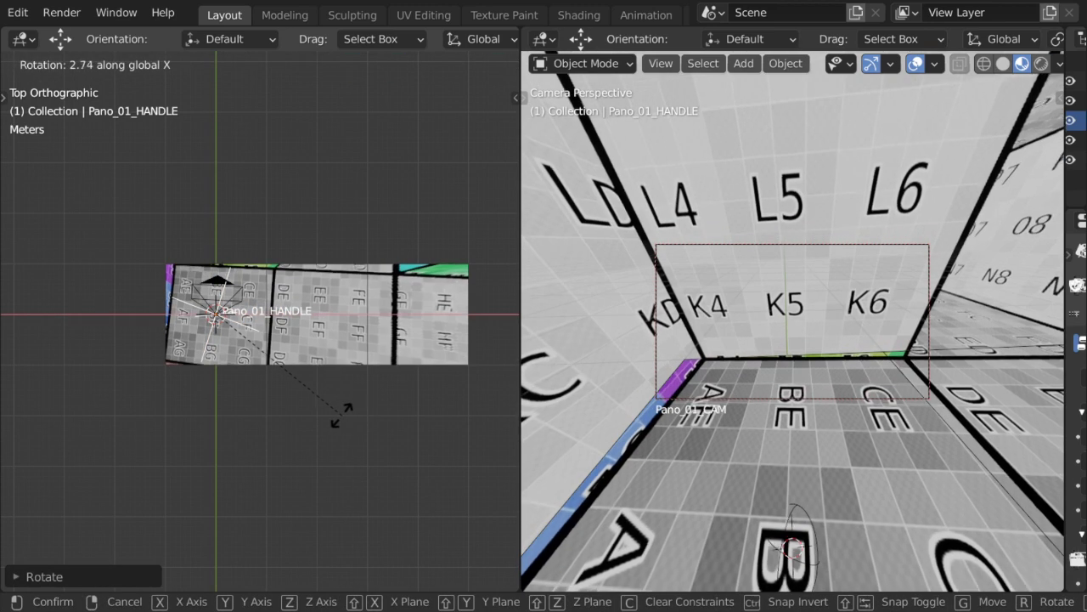
{"action": "key", "text": "z"}
{"action": "left_click", "coordinate": [353, 412]}
{"action": "key", "text": "r"}
{"action": "key", "text": "y"}
{"action": "left_click", "coordinate": [346, 413]}
{"action": "middle_click_drag", "start_coordinate": [346, 413], "coordinate": [366, 425]}
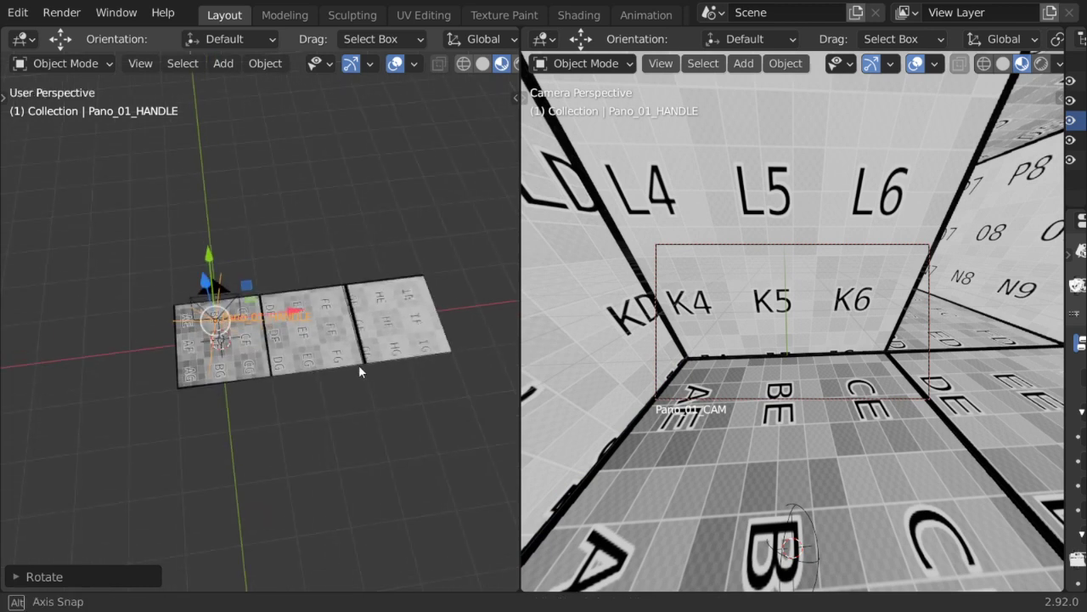
Step: Apply a final small Y tilt to Pano_01_HANDLE and check the floor from above
{"action": "key", "text": "r"}
{"action": "key", "text": "y"}
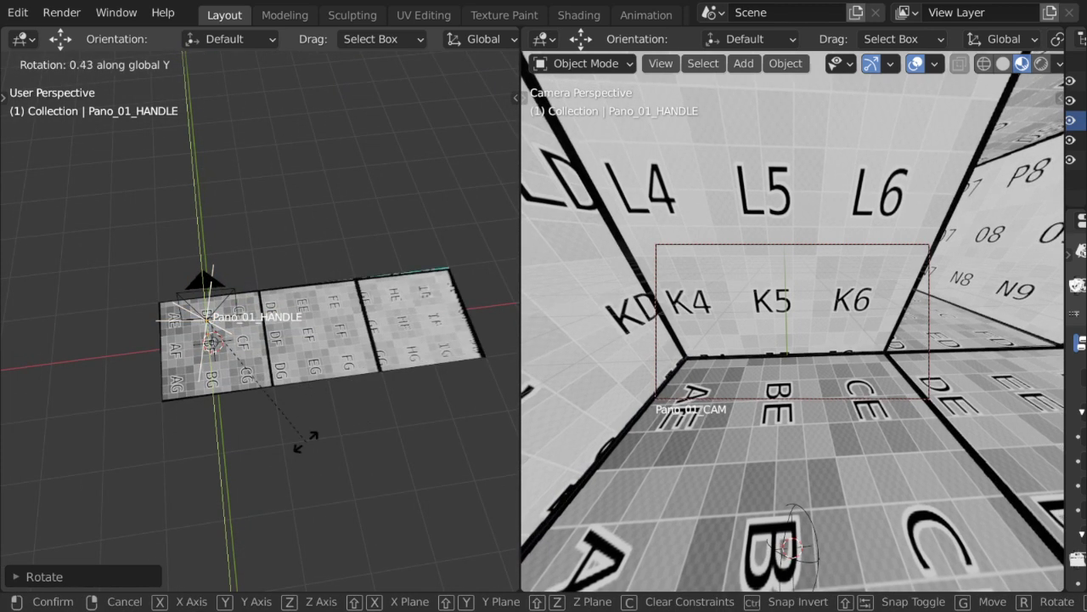
{"action": "left_click", "coordinate": [319, 440]}
{"action": "middle_click_drag", "start_coordinate": [319, 440], "coordinate": [308, 411]}
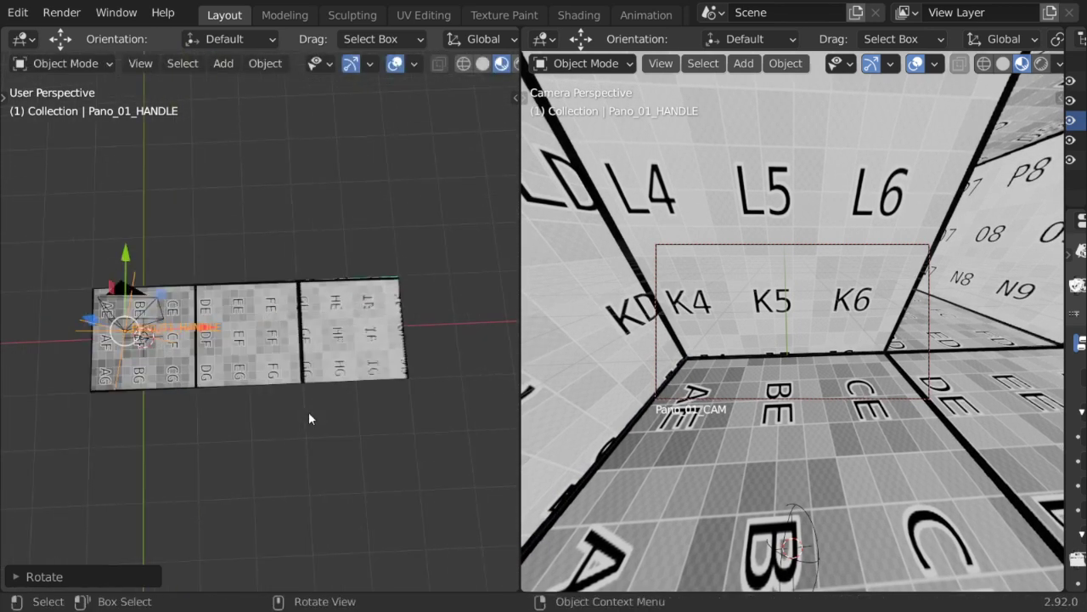
{"action": "left_click", "coordinate": [325, 476]}
{"action": "key", "text": "KP_7"}
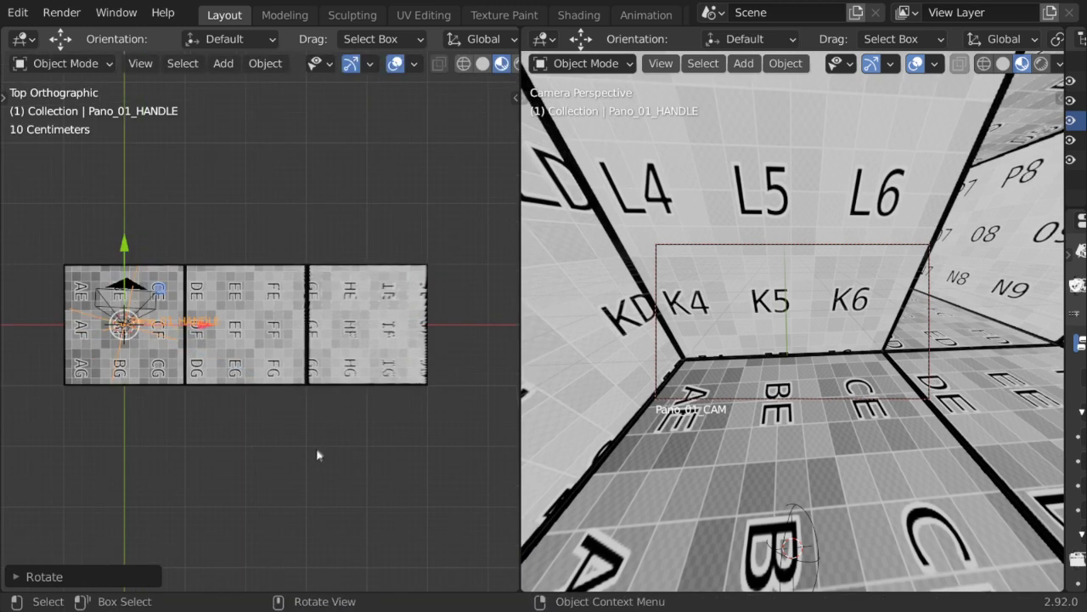
{"action": "middle_click_drag", "start_coordinate": [313, 454], "coordinate": [297, 402]}
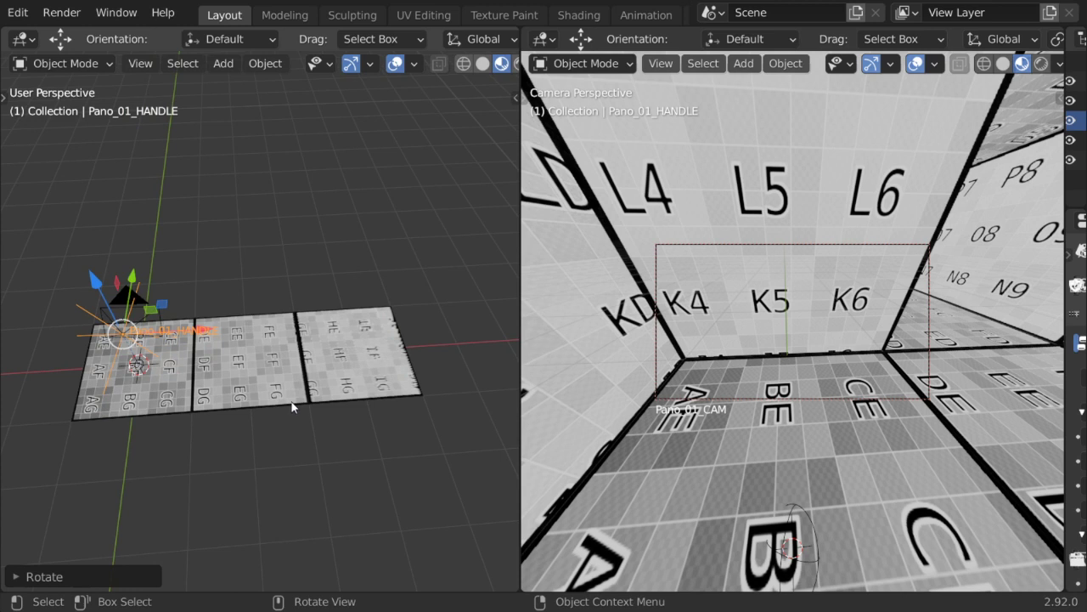
Step: Select the floor plane, enter Edit Mode and save the file
{"action": "left_click", "coordinate": [289, 401]}
{"action": "key", "text": "ctrl+s"}
{"action": "key", "text": "Tab"}
{"action": "key", "text": "shift+s"}
Step: Place the cursor on the middle floor tile and add the Pano_02 panorama camera
{"action": "left_click", "coordinate": [234, 372]}
{"action": "key", "text": "Tab"}
{"action": "key", "text": "KP_7"}
{"action": "key", "text": "n"}
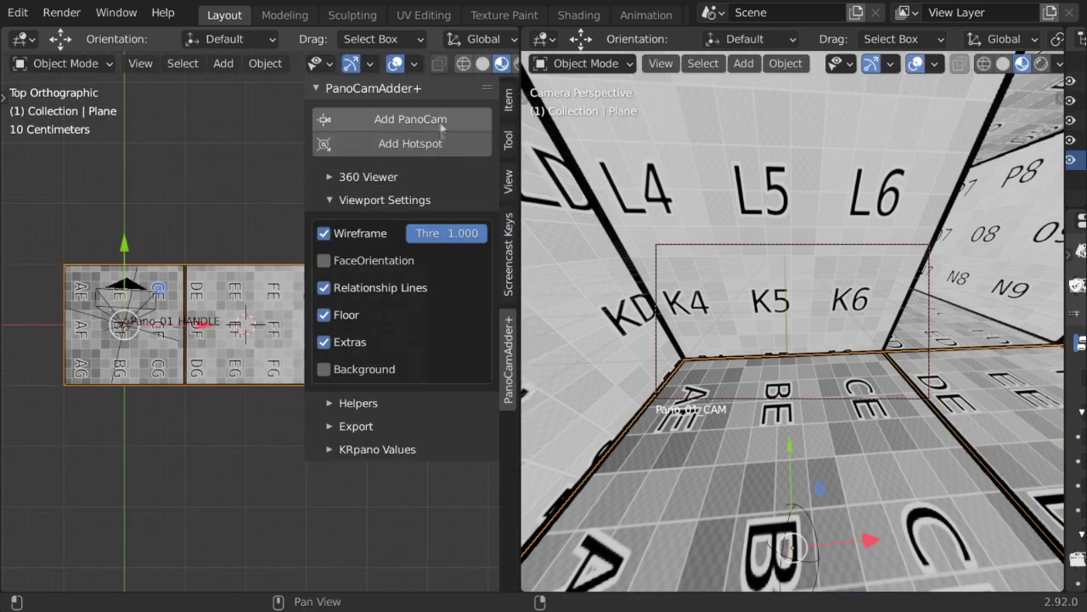
{"action": "left_click", "coordinate": [441, 123]}
{"action": "key", "text": "Return"}
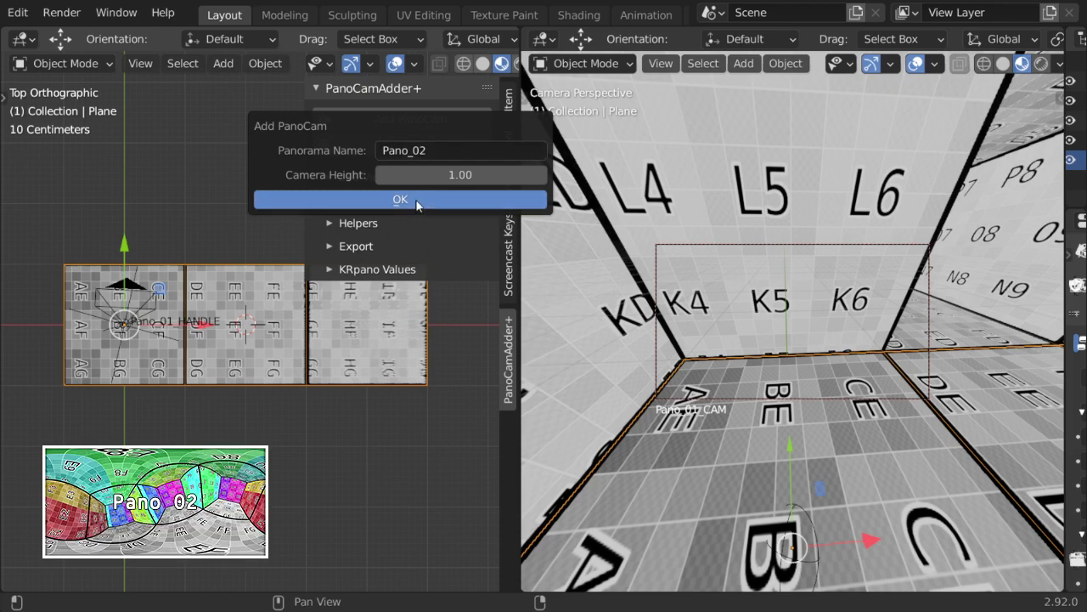
{"action": "left_click", "coordinate": [400, 199]}
Step: Set the world to Pano_02_WORLD with Pano_02.jpg as its image
{"action": "key", "text": "n"}
{"action": "left_click", "coordinate": [913, 177], "text": "ctrl"}
{"action": "key", "text": "n"}
{"action": "left_click", "coordinate": [907, 284]}
{"action": "left_click", "coordinate": [739, 331]}
{"action": "left_click", "coordinate": [1048, 558]}
{"action": "double_click", "coordinate": [328, 127]}
Step: Give the floor plane the Pano_02_MAT material using Pano_02.jpg
{"action": "left_click", "coordinate": [703, 371]}
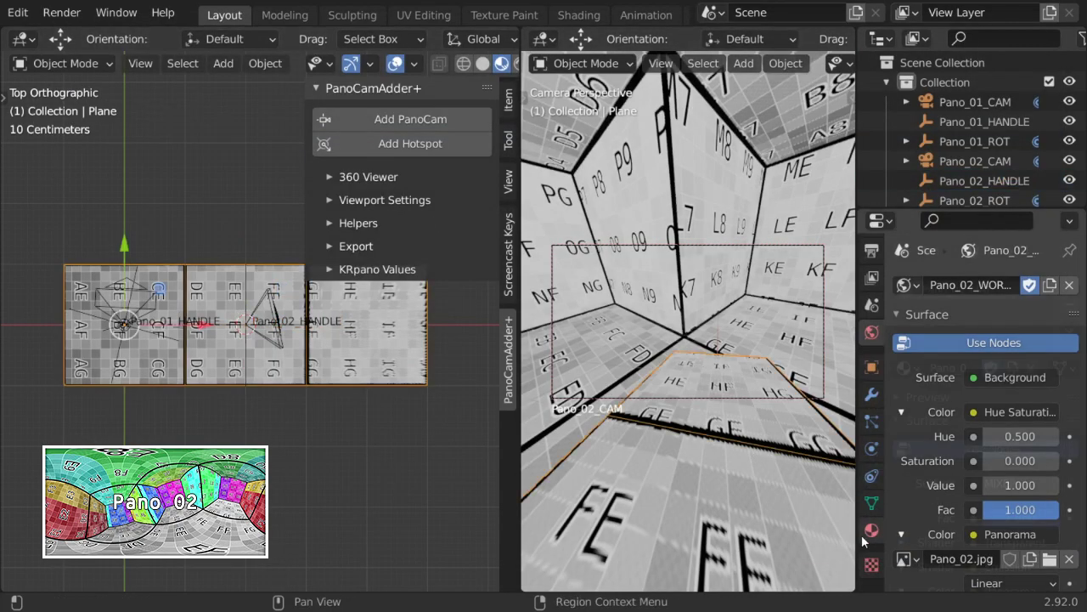
{"action": "left_click", "coordinate": [871, 530]}
{"action": "left_click", "coordinate": [905, 286]}
{"action": "left_click", "coordinate": [728, 206]}
{"action": "left_click", "coordinate": [905, 534]}
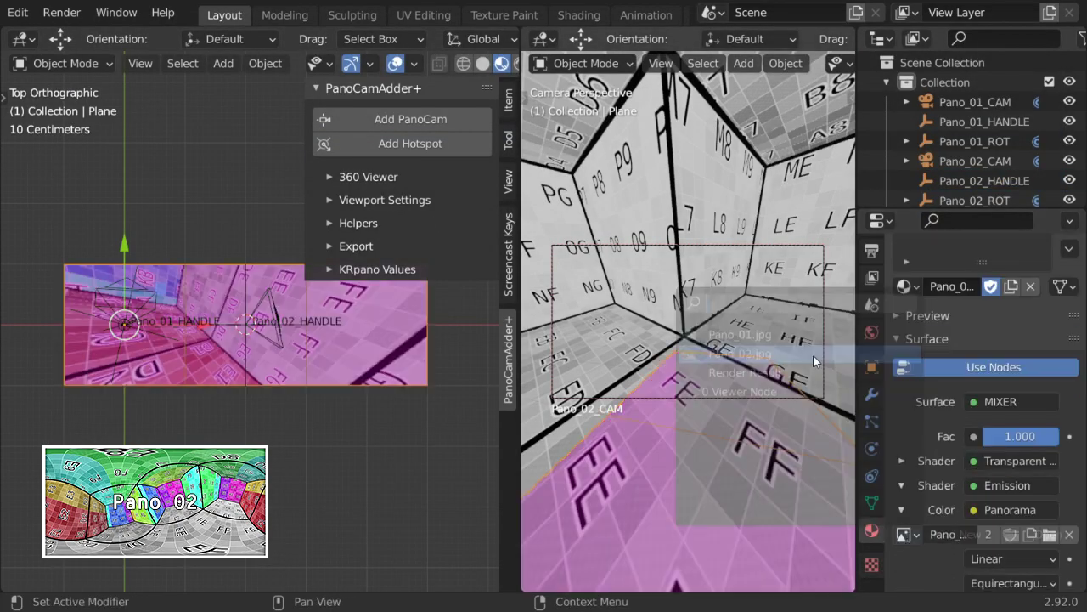
{"action": "left_click", "coordinate": [814, 361]}
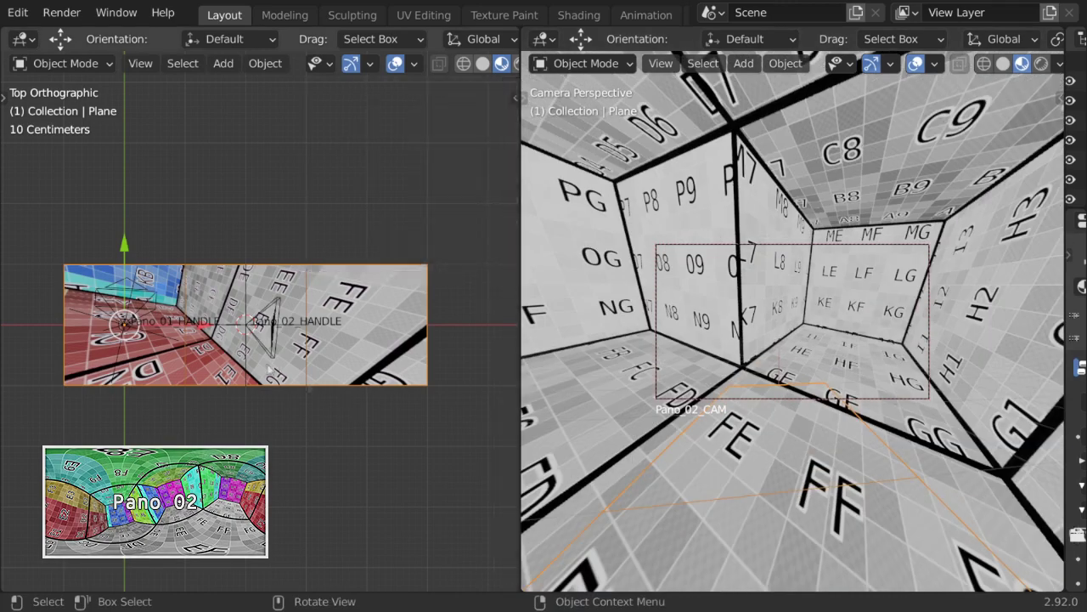
Step: Rotate Pano_02_HANDLE around Y, X and Z, then fine-tune around Y to align it
{"action": "key", "text": "r"}
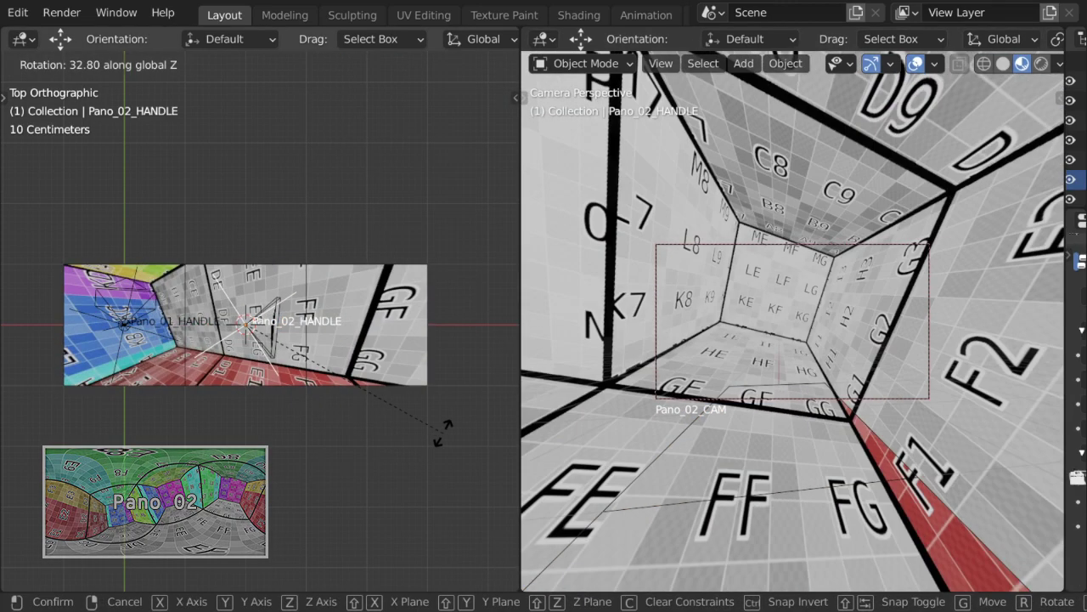
{"action": "key", "text": "y"}
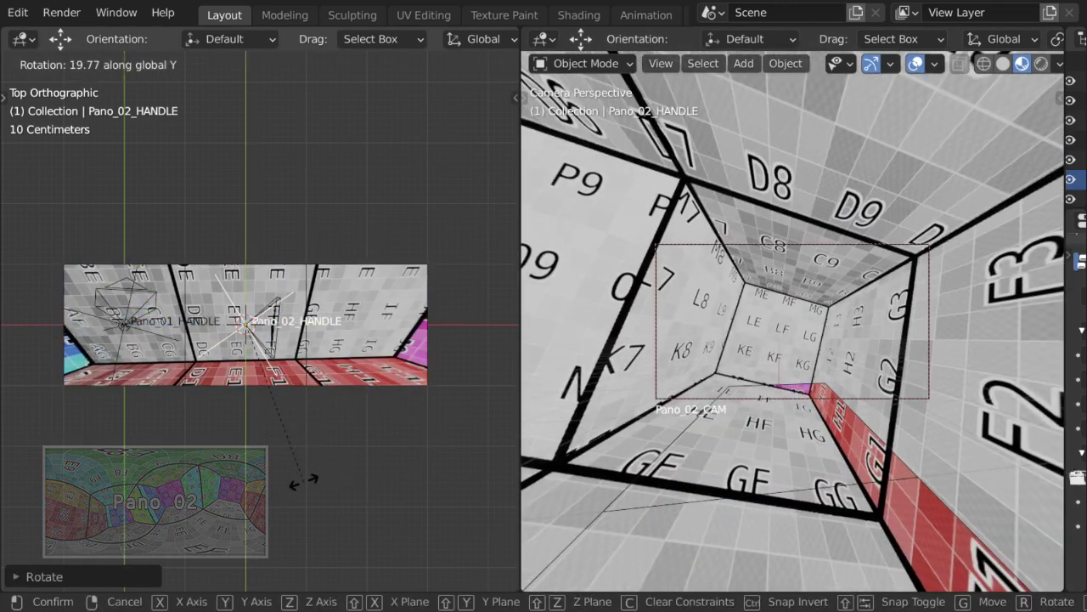
{"action": "key", "text": "y"}
{"action": "key", "text": "x"}
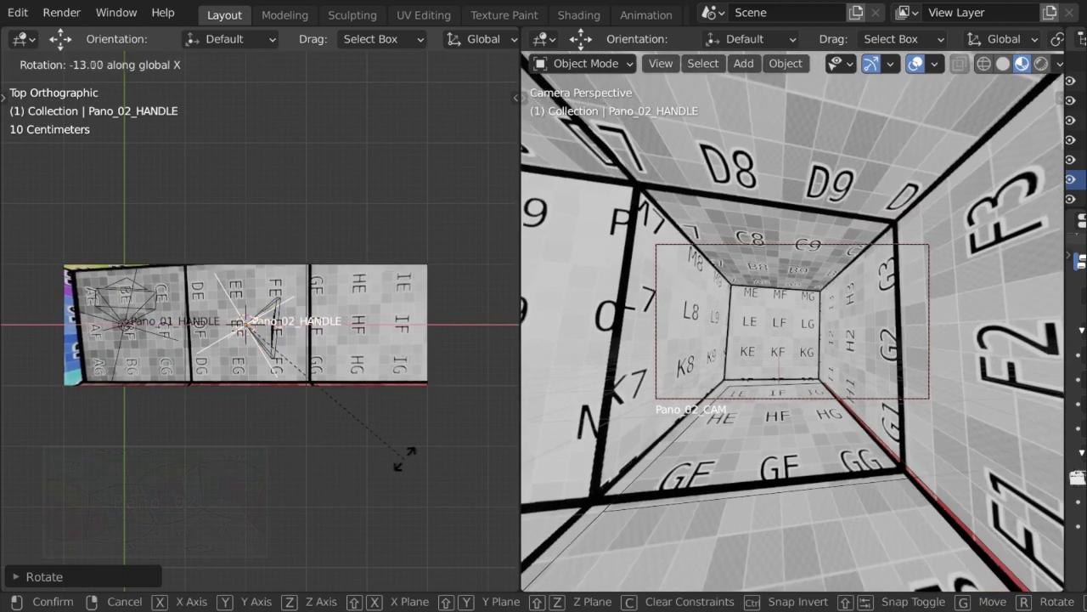
{"action": "key", "text": "z"}
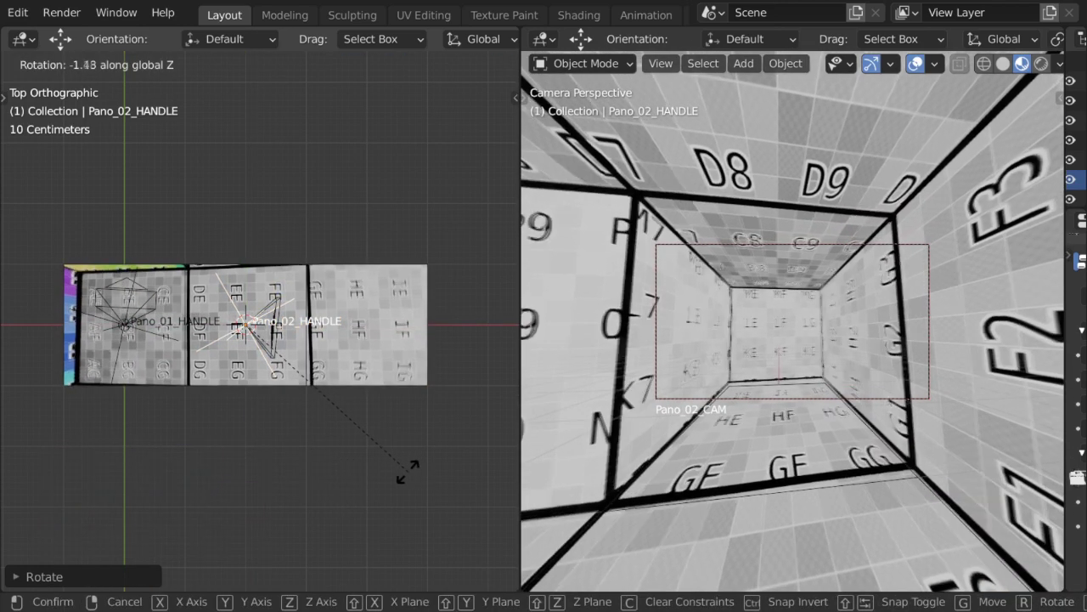
{"action": "key", "text": "y"}
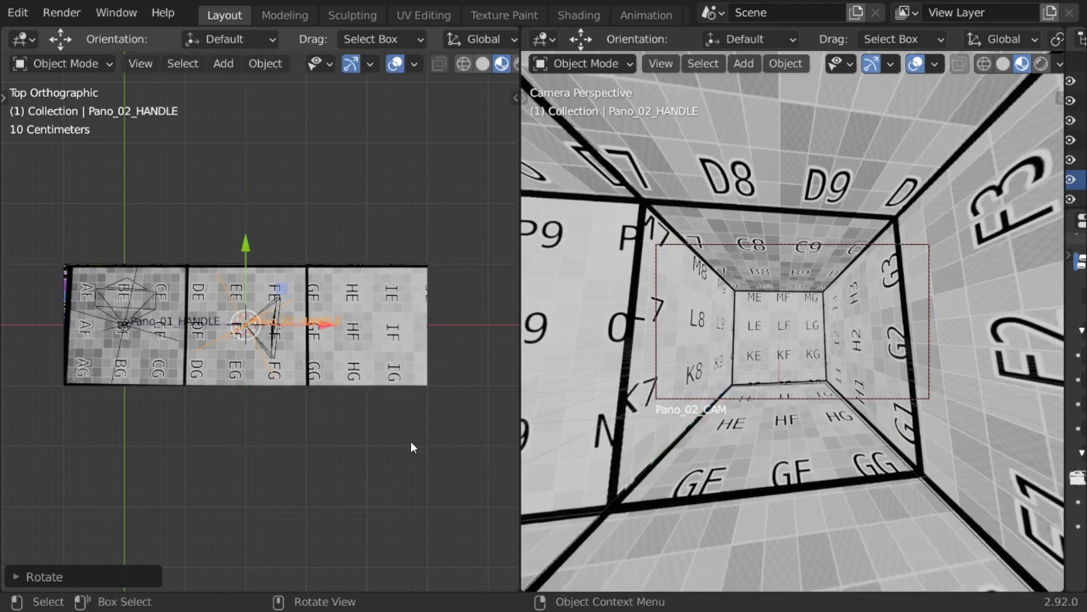
{"action": "key", "text": "r"}
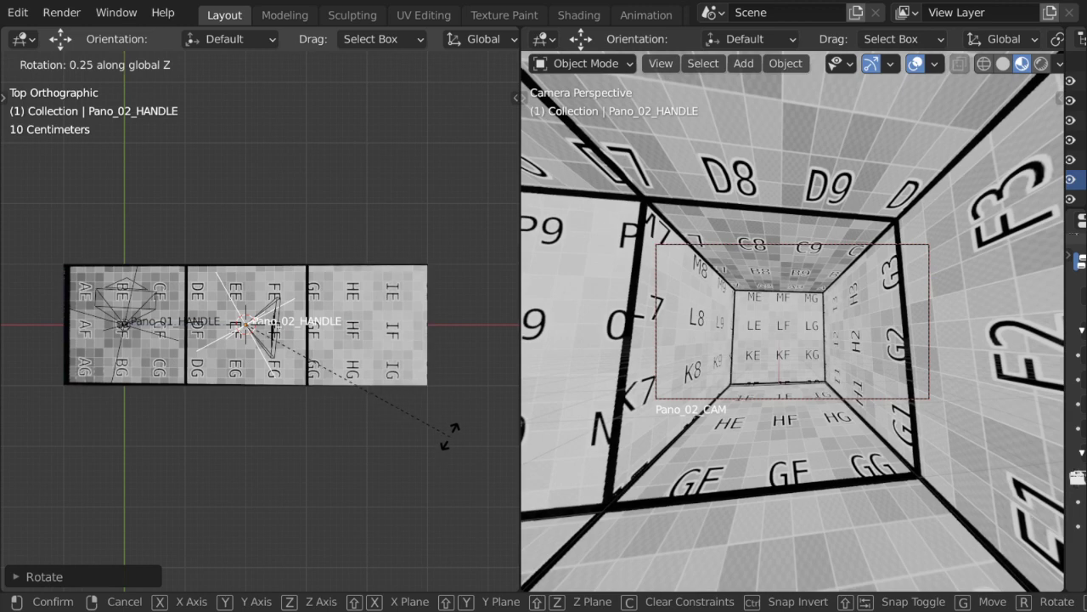
{"action": "key", "text": "r"}
{"action": "key", "text": "y"}
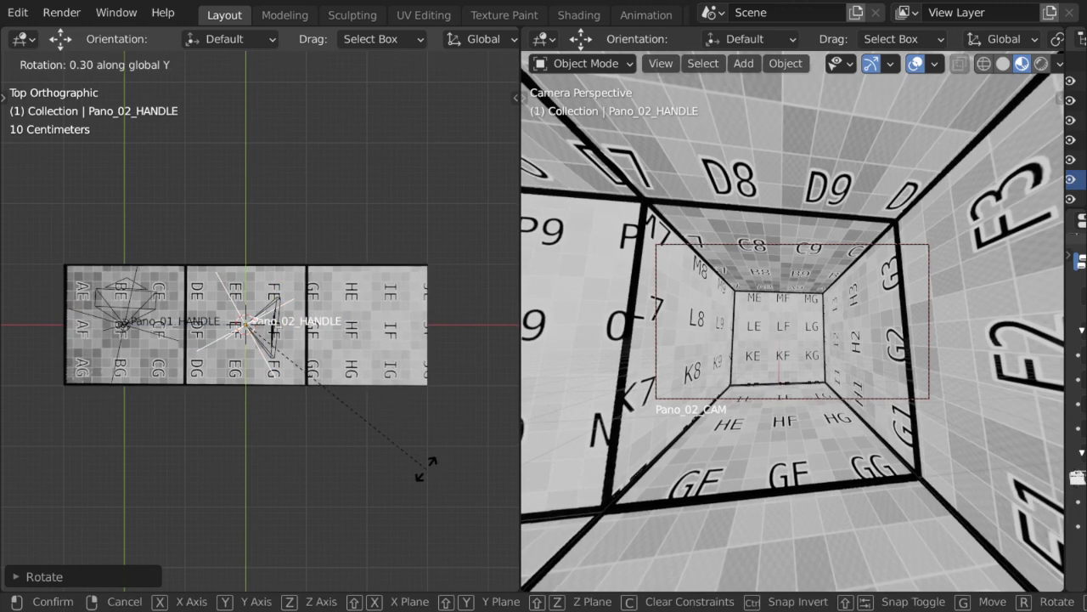
{"action": "left_click", "coordinate": [417, 469]}
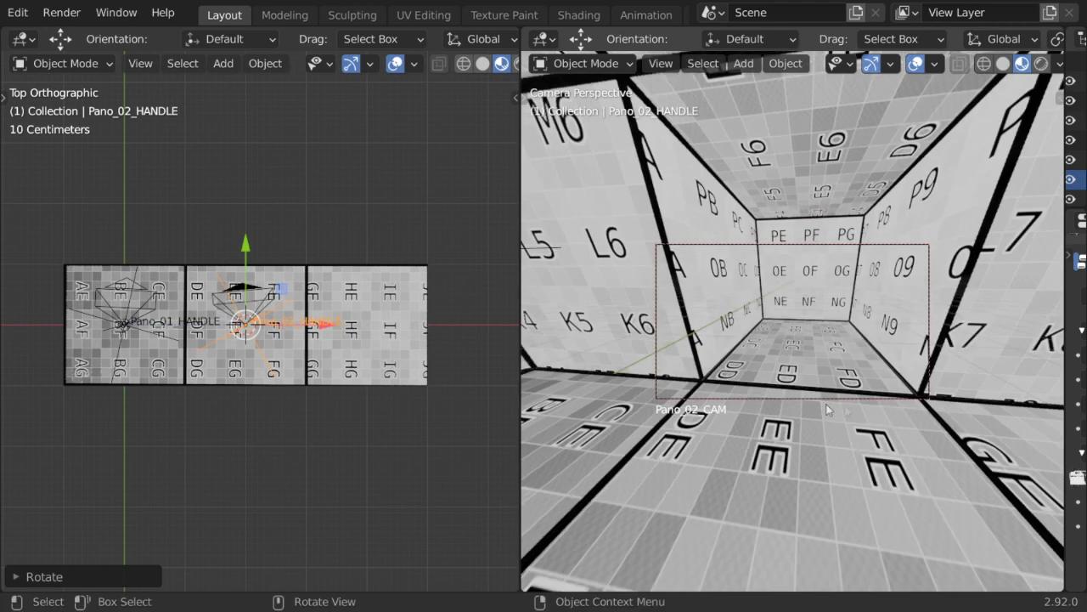
Step: Extrude another floor tile from the floor mesh in Edit Mode
{"action": "left_click", "coordinate": [826, 404]}
{"action": "key", "text": "Tab"}
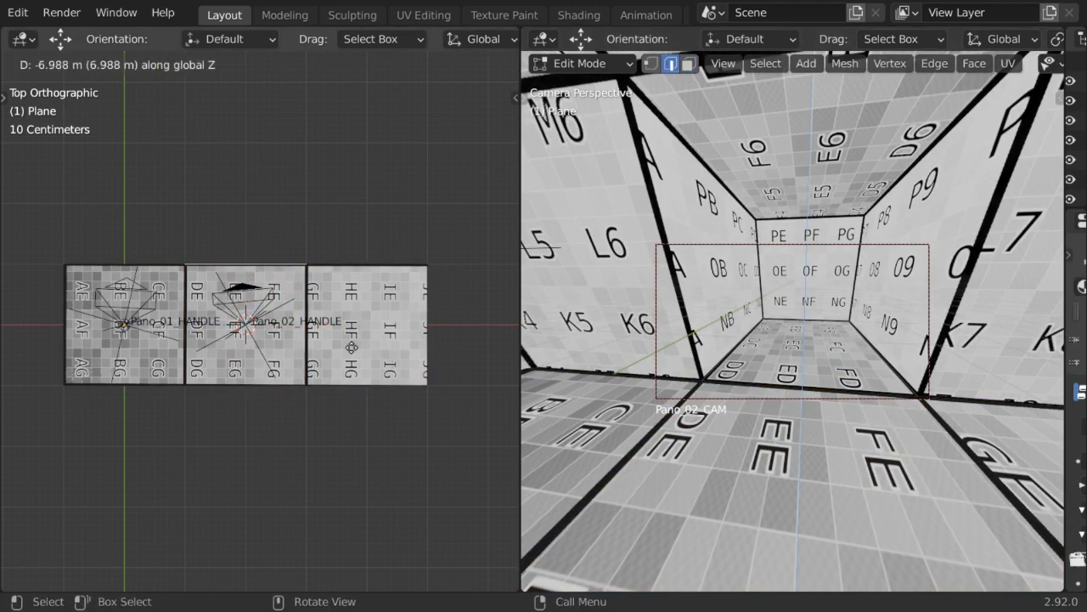
{"action": "key", "text": "e"}
{"action": "left_click", "coordinate": [270, 64]}
{"action": "middle_click_drag", "start_coordinate": [280, 212], "coordinate": [324, 253]}
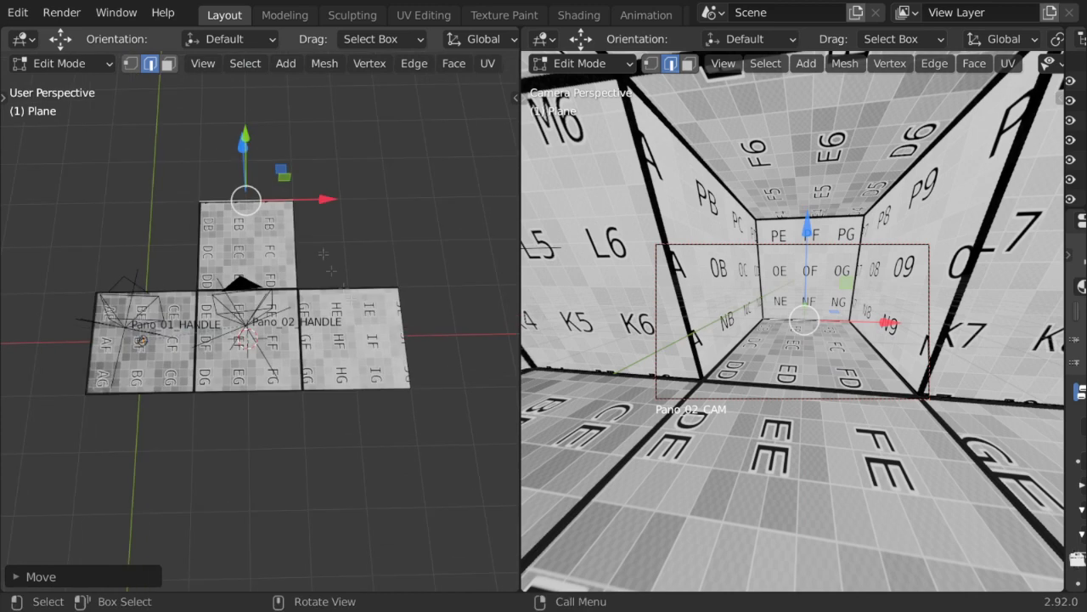
{"action": "middle_click_drag", "start_coordinate": [363, 289], "coordinate": [357, 255]}
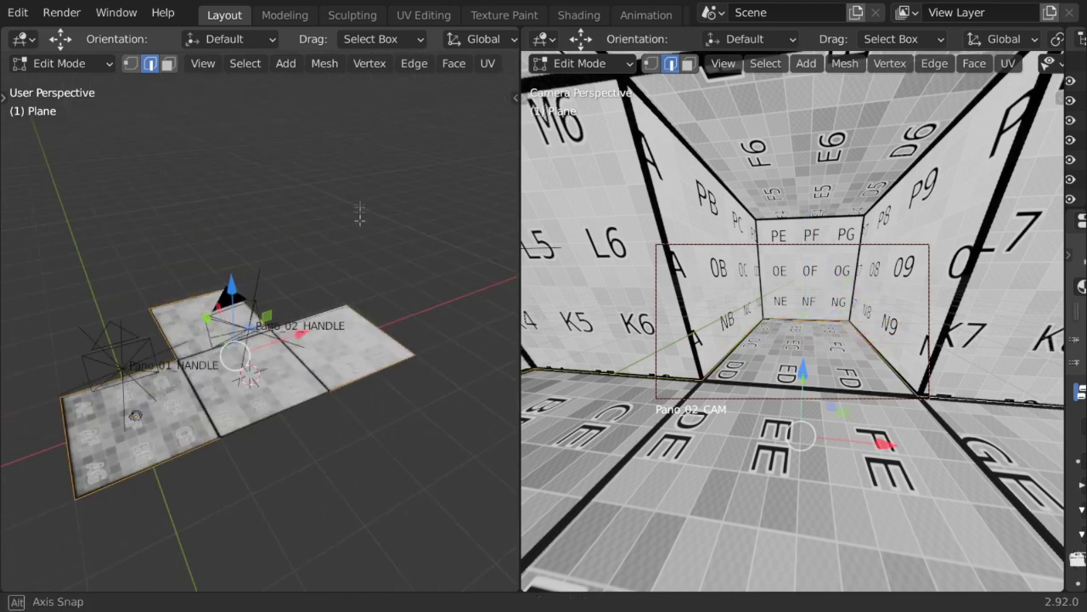
Step: Extrude the floor's edges 1 m up in Z into walls and recalculate normals
{"action": "key", "text": "e"}
{"action": "key", "text": "z"}
{"action": "key", "text": "1"}
{"action": "key", "text": "Return"}
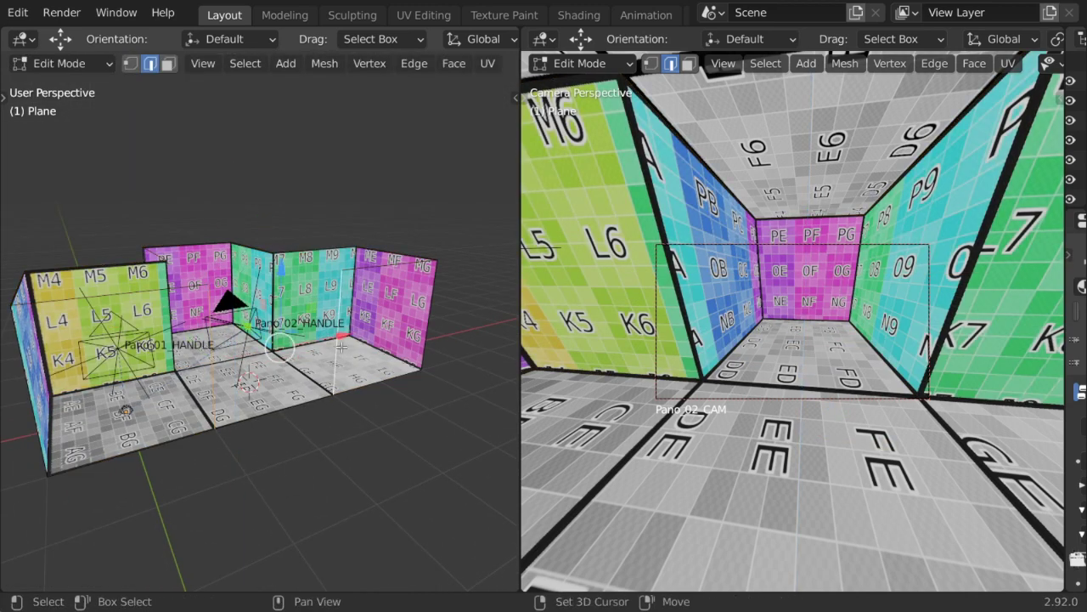
{"action": "middle_click_drag", "start_coordinate": [195, 255], "coordinate": [167, 232]}
{"action": "key", "text": "a"}
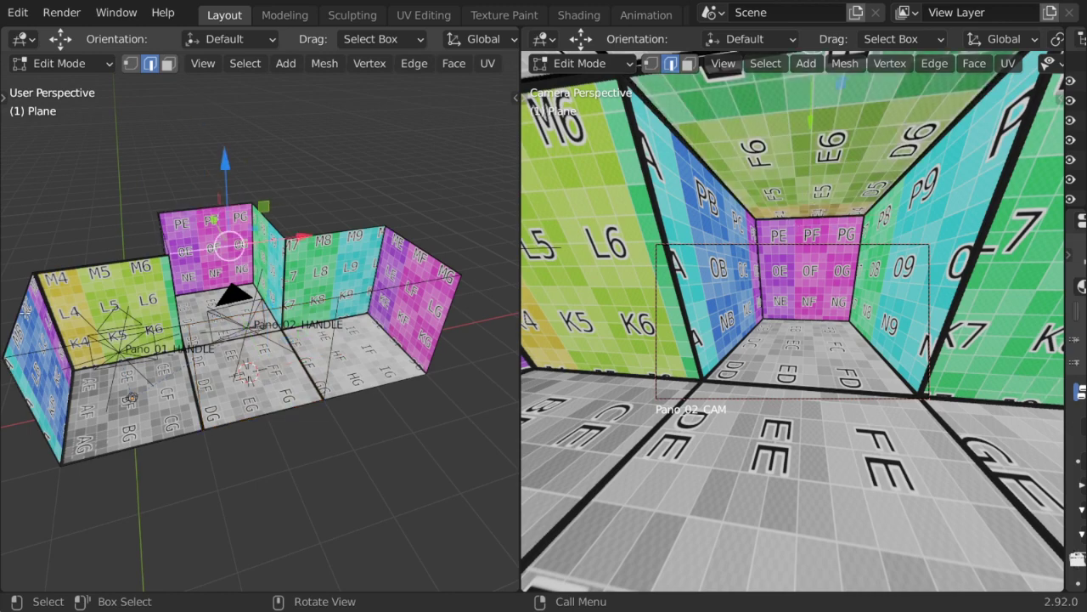
{"action": "key", "text": "Tab"}
Step: Snap the cursor to the right tile's centre and add a Pano_03 panorama camera there
{"action": "key", "text": "KP_7"}
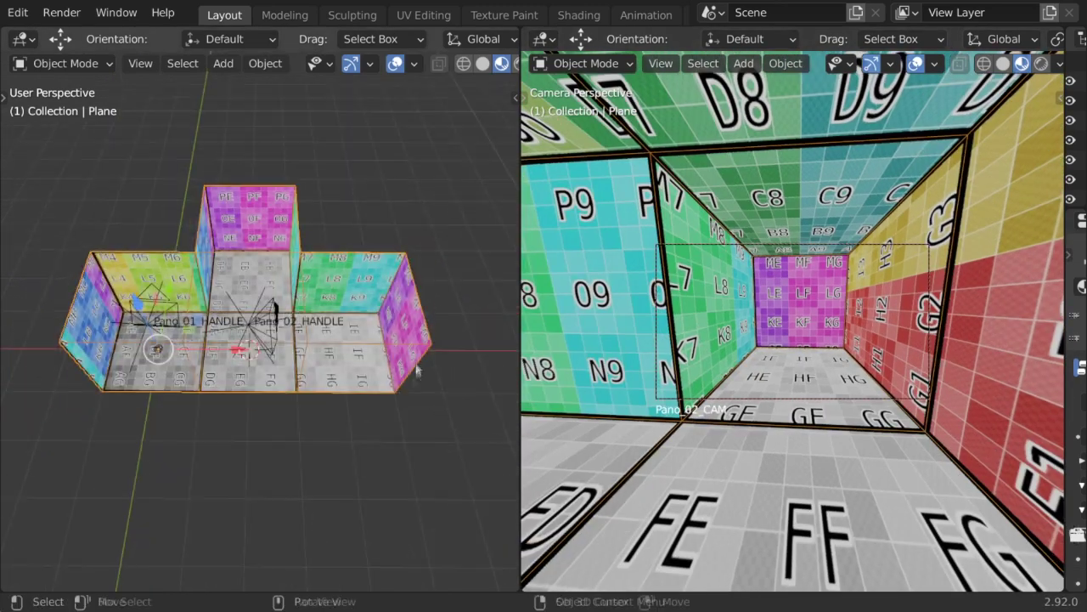
{"action": "key", "text": "Tab"}
{"action": "key", "text": "shift+s"}
{"action": "left_click", "coordinate": [274, 351]}
{"action": "key", "text": "Tab"}
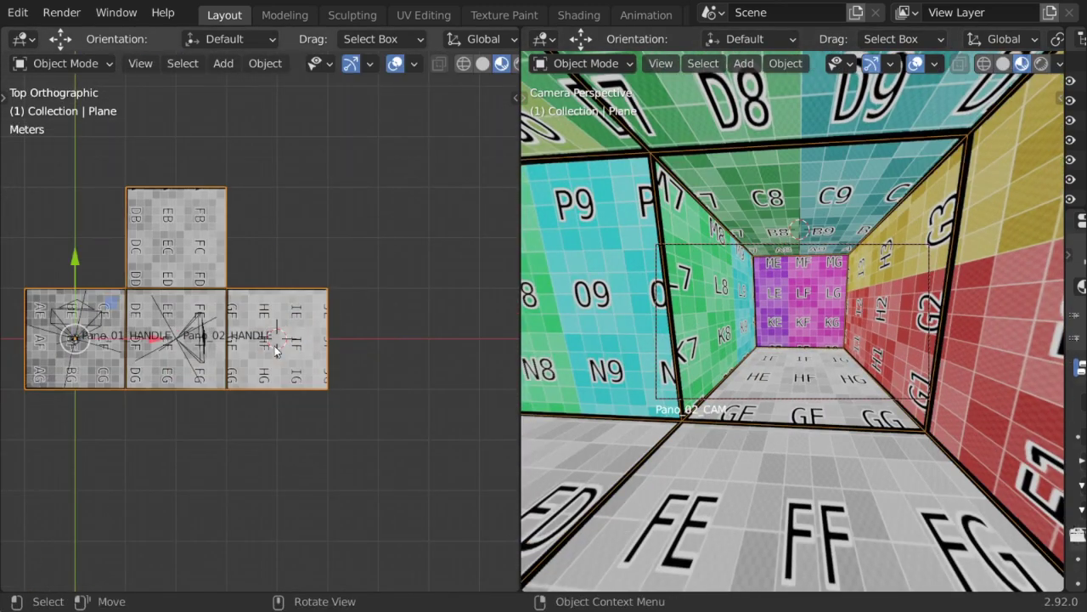
{"action": "key", "text": "n"}
{"action": "left_click", "coordinate": [400, 117]}
{"action": "left_click", "coordinate": [433, 157]}
{"action": "key", "text": "BackSpace"}
{"action": "type", "text": "Pano_03"}
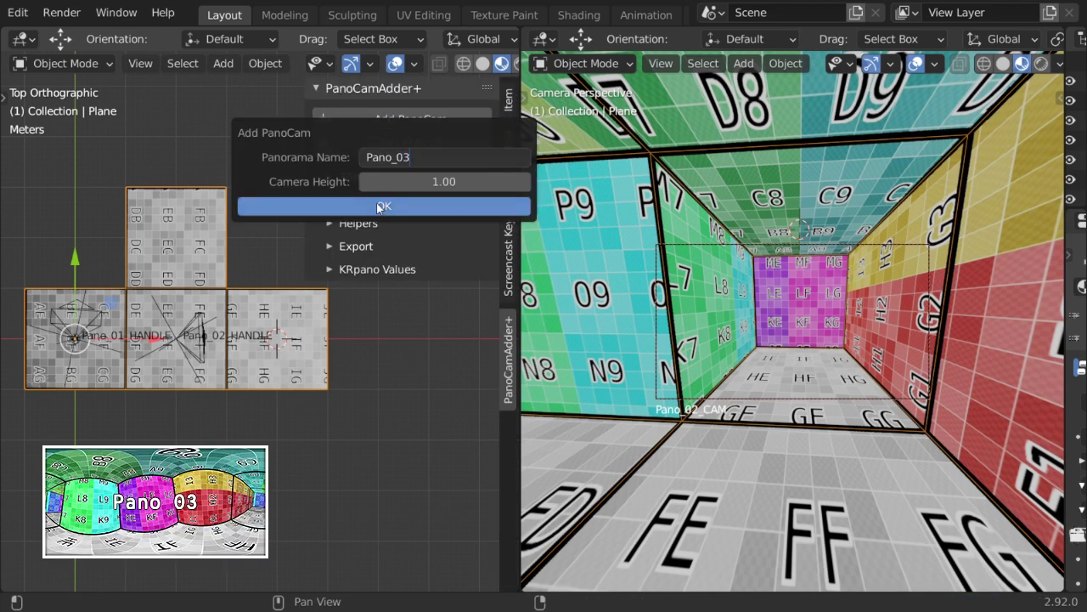
{"action": "left_click", "coordinate": [379, 206]}
Step: Create a new material for Pano_03 and load Pano_03.jpg as its image
{"action": "left_click_drag", "start_coordinate": [1066, 339], "coordinate": [864, 340]}
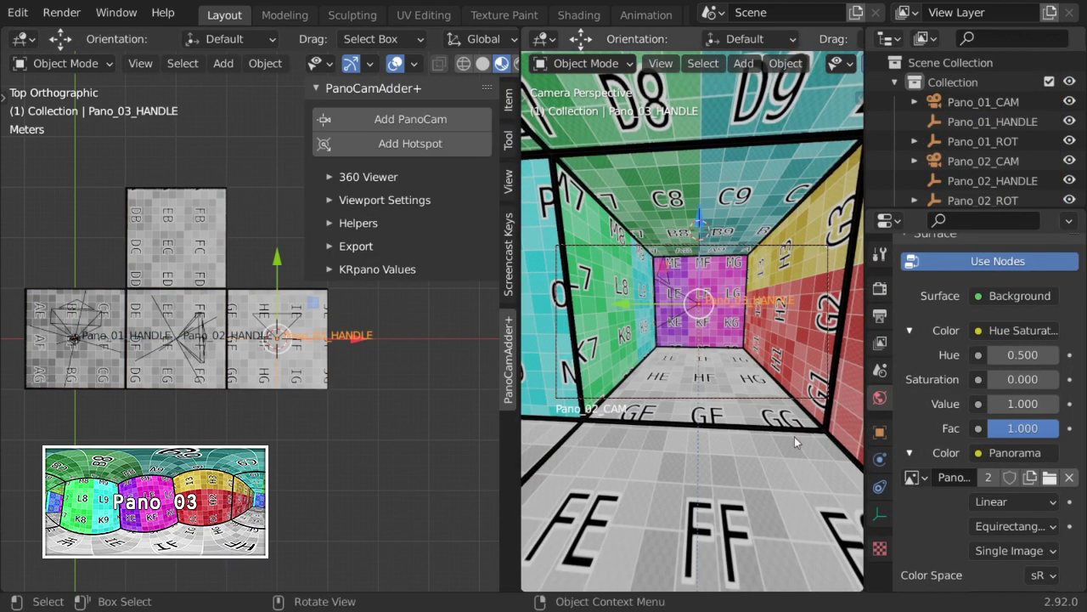
{"action": "left_click", "coordinate": [916, 287]}
{"action": "left_click", "coordinate": [748, 353]}
{"action": "double_click", "coordinate": [339, 151]}
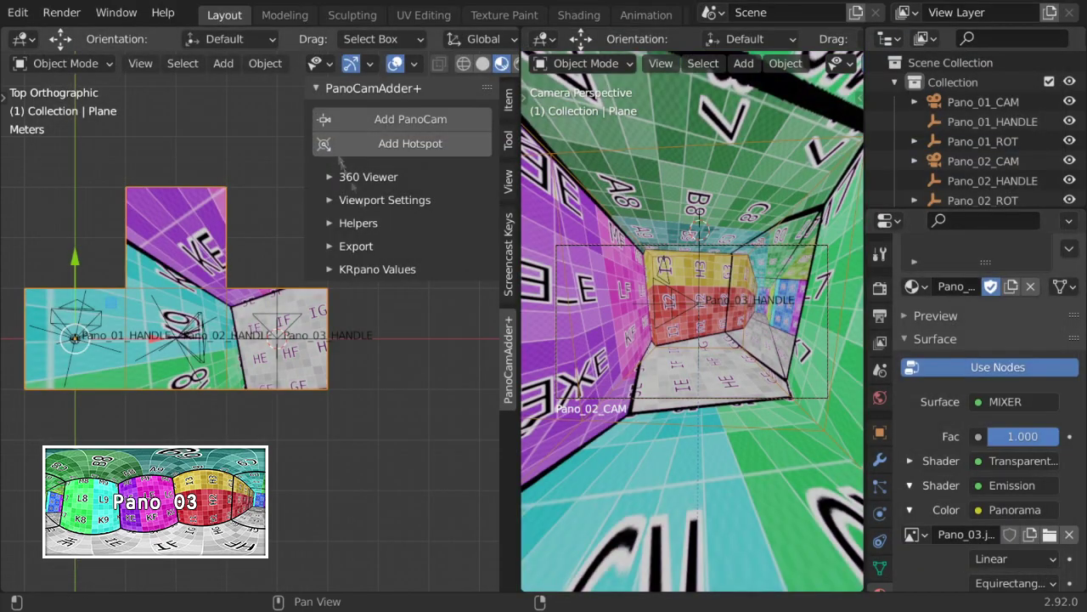
{"action": "left_click_drag", "start_coordinate": [862, 533], "coordinate": [1065, 533]}
{"action": "left_click_drag", "start_coordinate": [520, 425], "coordinate": [635, 425]}
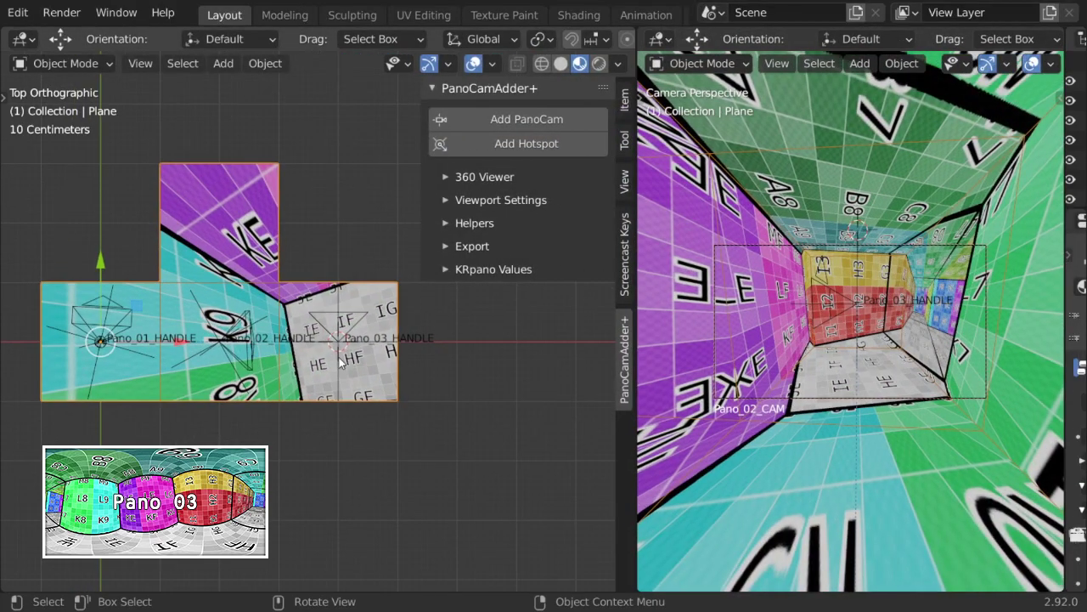
Step: Rotate Pano_03_HANDLE around Z and then X to start aligning it
{"action": "left_click", "coordinate": [339, 340]}
{"action": "key", "text": "n"}
{"action": "key", "text": "r"}
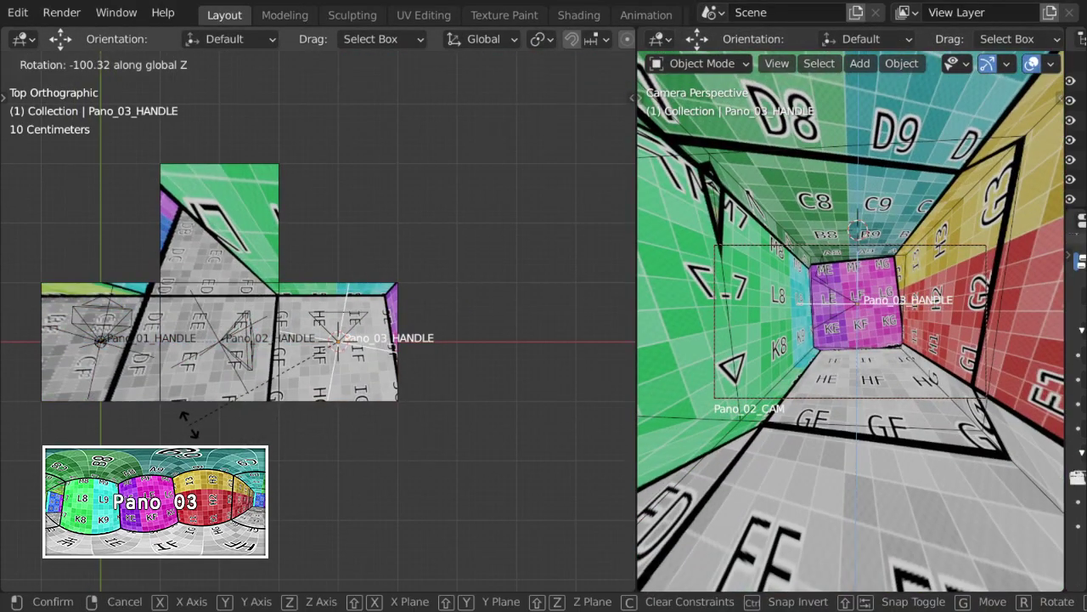
{"action": "left_click", "coordinate": [185, 423]}
{"action": "key", "text": "r"}
{"action": "key", "text": "x"}
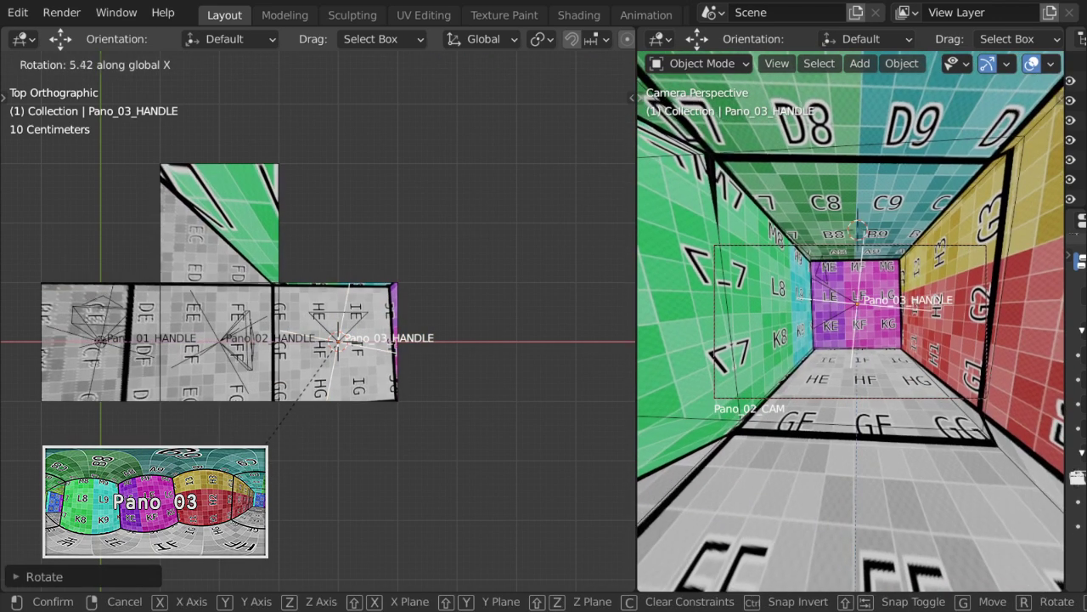
{"action": "left_click", "coordinate": [293, 480]}
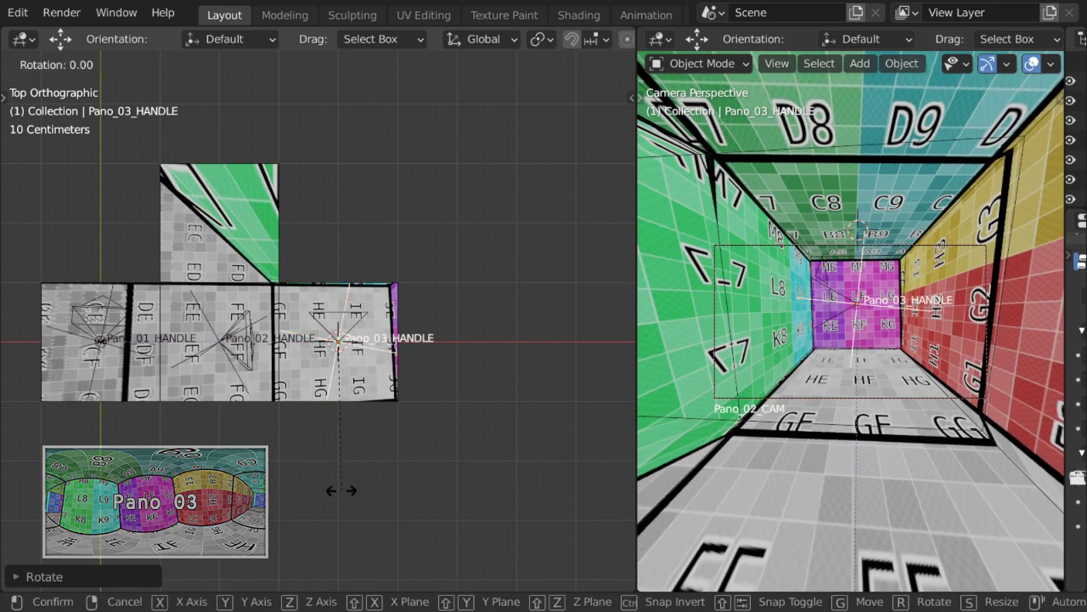
{"action": "left_click", "coordinate": [338, 497]}
Step: Refine Pano_03_HANDLE with further Y, Z and X rotations
{"action": "key", "text": "r"}
{"action": "key", "text": "y"}
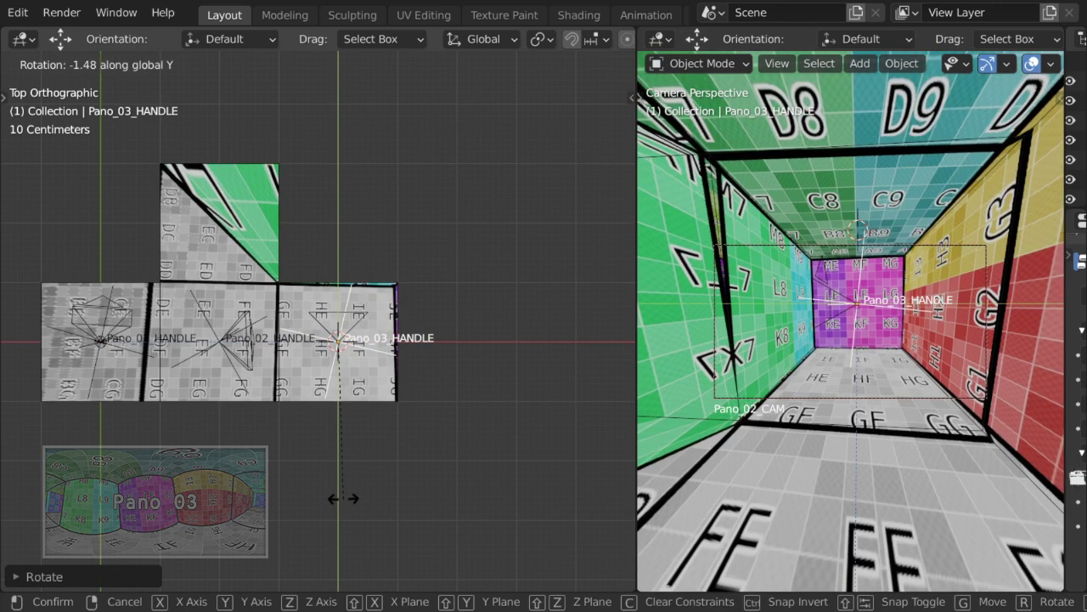
{"action": "key", "text": "r"}
{"action": "key", "text": "z"}
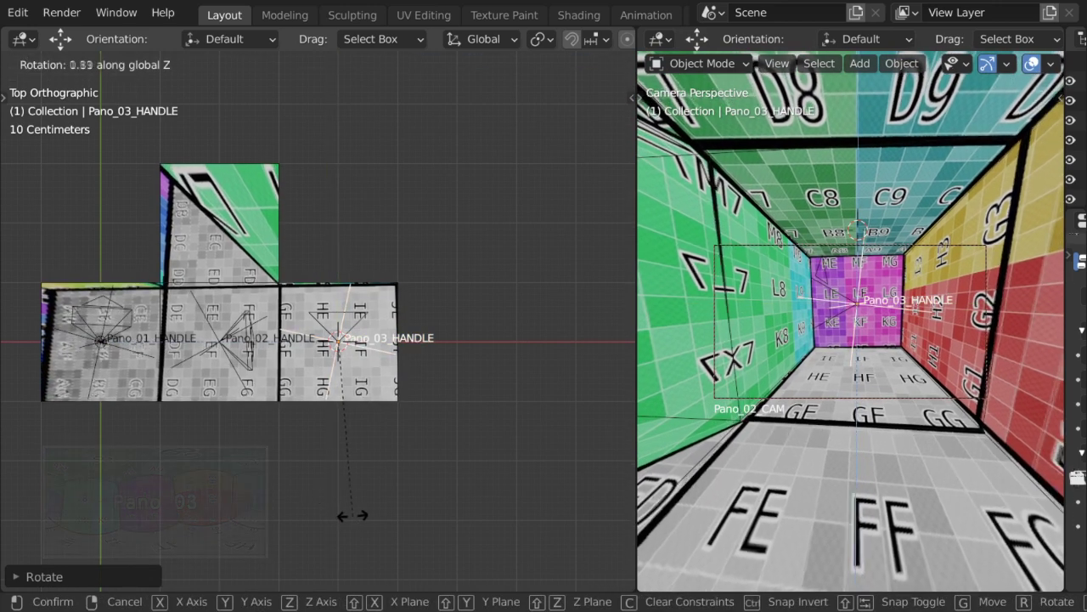
{"action": "key", "text": "x"}
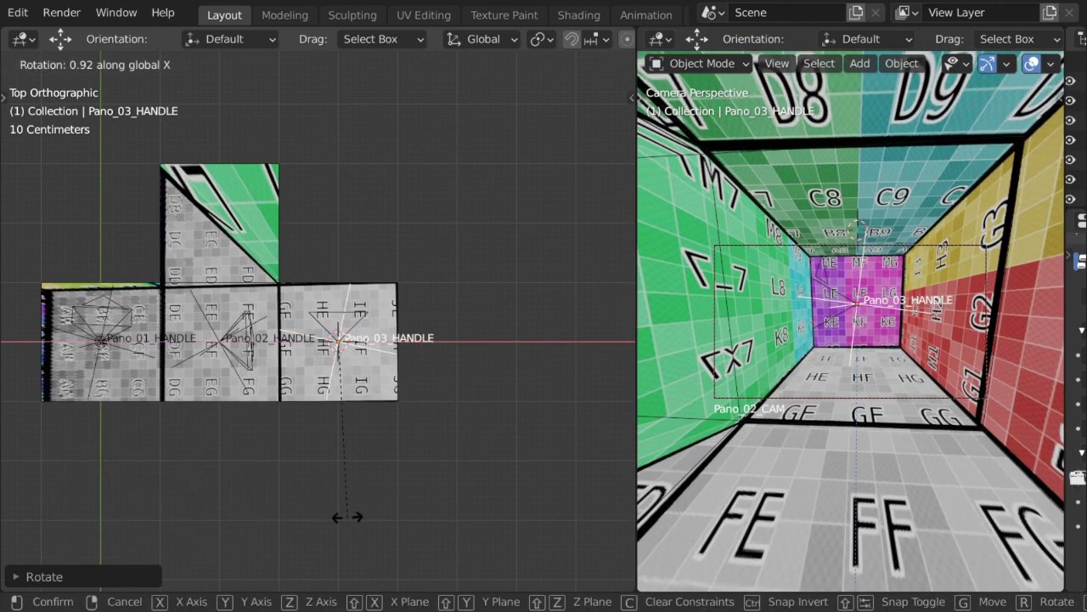
{"action": "key", "text": "r"}
{"action": "key", "text": "y"}
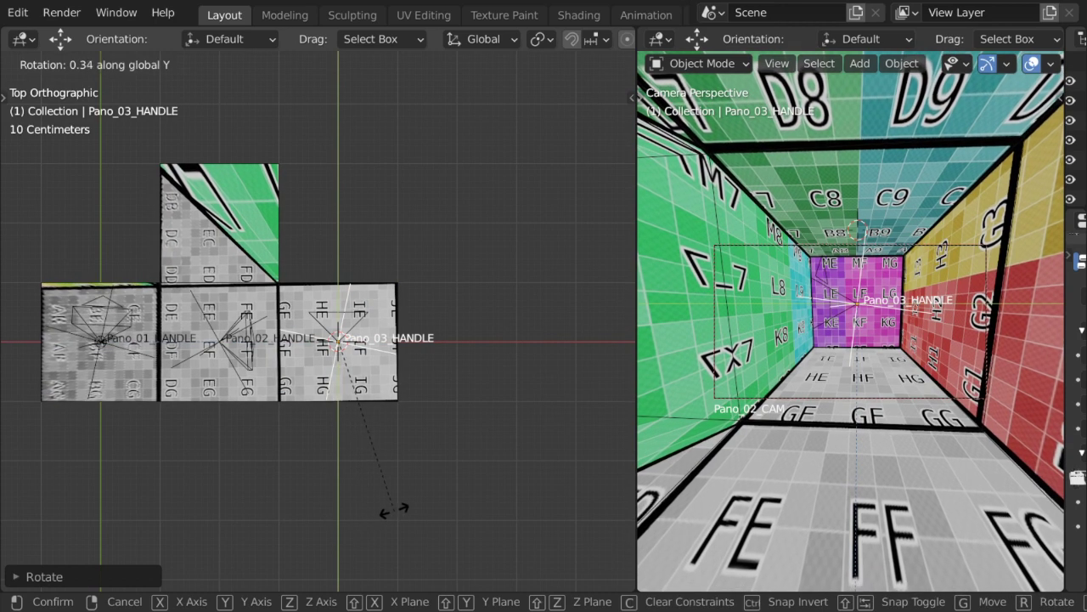
{"action": "key", "text": "z"}
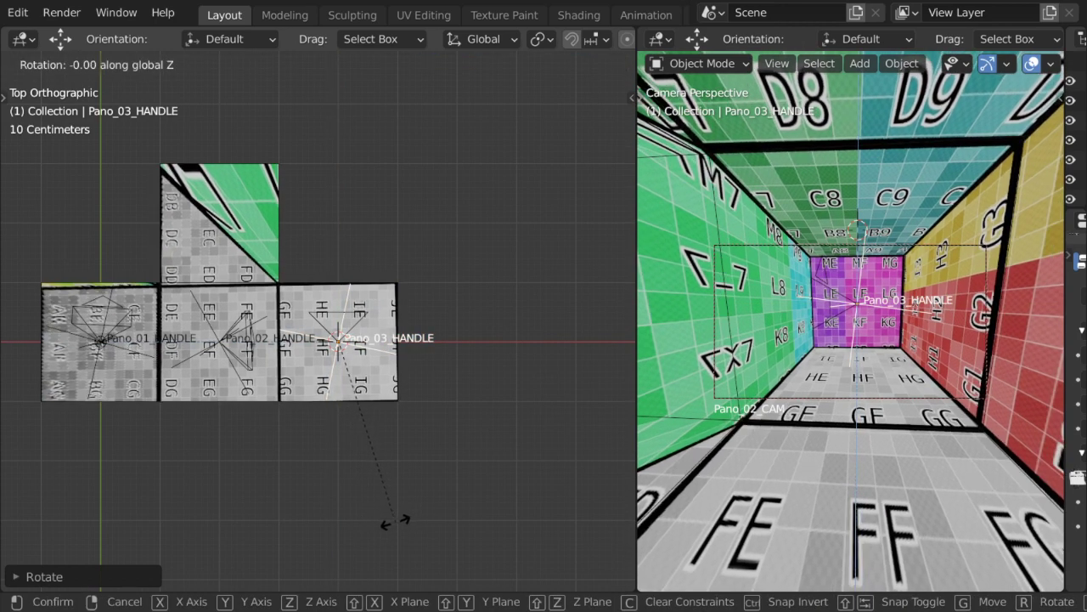
Step: Look through the Pano_03 camera, select the floor mesh's upper tile, and save the file
{"action": "key", "text": "n"}
{"action": "left_click", "coordinate": [907, 237]}
{"action": "mouse_move", "coordinate": [340, 357]}
{"action": "middle_mouse_down"}
{"action": "mouse_move", "coordinate": [306, 322]}
{"action": "mouse_move", "coordinate": [315, 348]}
{"action": "mouse_move", "coordinate": [289, 246]}
{"action": "middle_mouse_up"}
{"action": "left_click", "coordinate": [316, 348]}
{"action": "key", "text": "ctrl+s"}
{"action": "key", "text": "Tab"}
{"action": "left_click", "coordinate": [282, 226]}
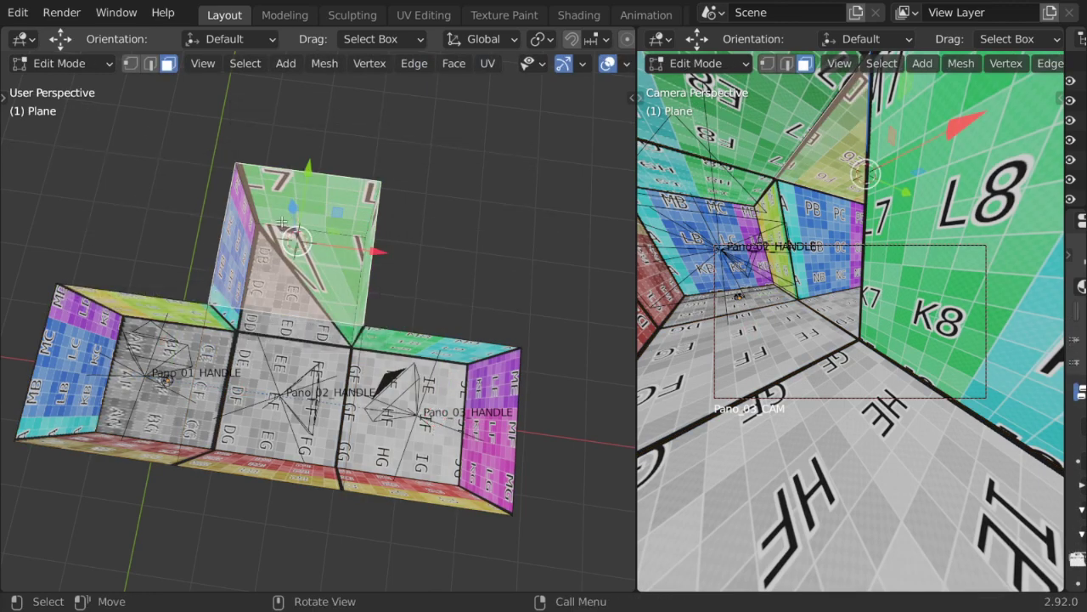
{"action": "key", "text": "Tab"}
Step: Add the fourth panorama camera, Pano_04, and look through it
{"action": "key", "text": "n"}
{"action": "left_click", "coordinate": [502, 114]}
{"action": "key", "text": "Return"}
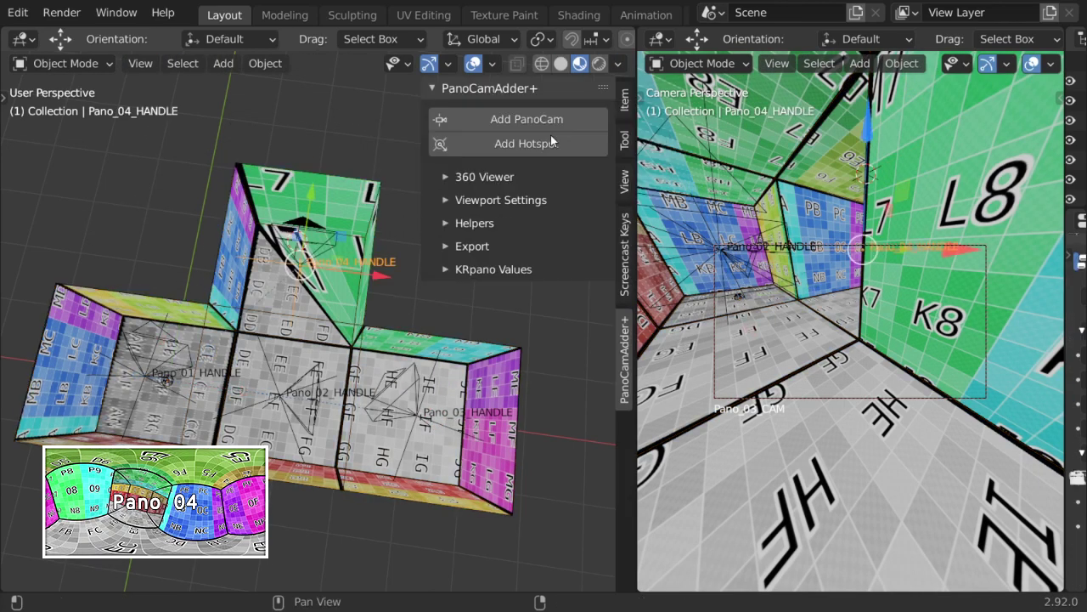
{"action": "key", "text": "n"}
{"action": "left_click", "coordinate": [958, 301]}
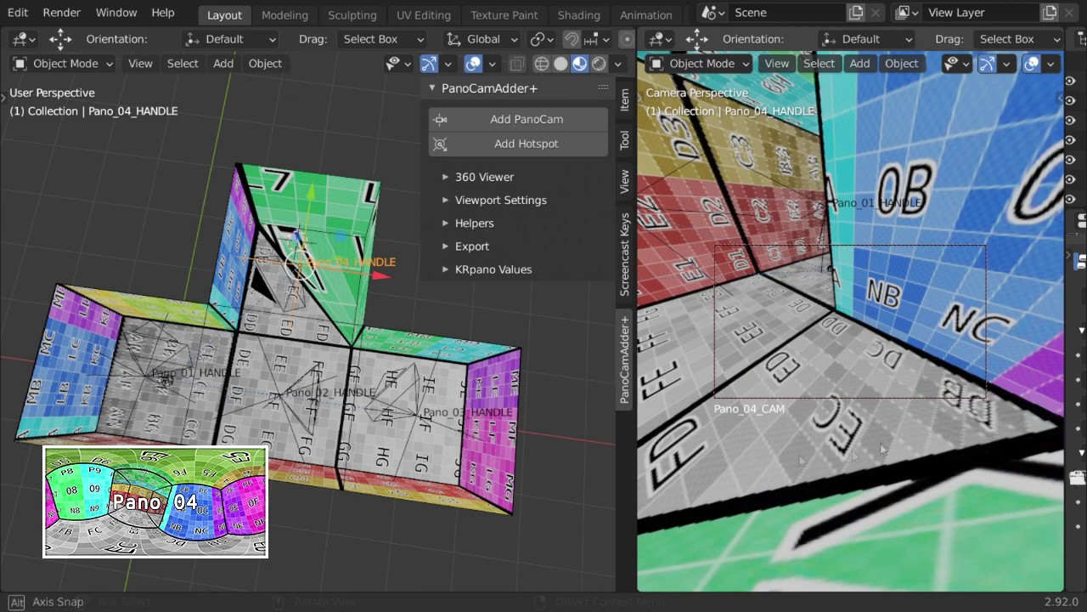
Step: Apply the Pano_04_MAT material to the room mesh
{"action": "left_click_drag", "start_coordinate": [1066, 365], "coordinate": [837, 365]}
{"action": "left_click", "coordinate": [739, 382]}
{"action": "left_click", "coordinate": [887, 286]}
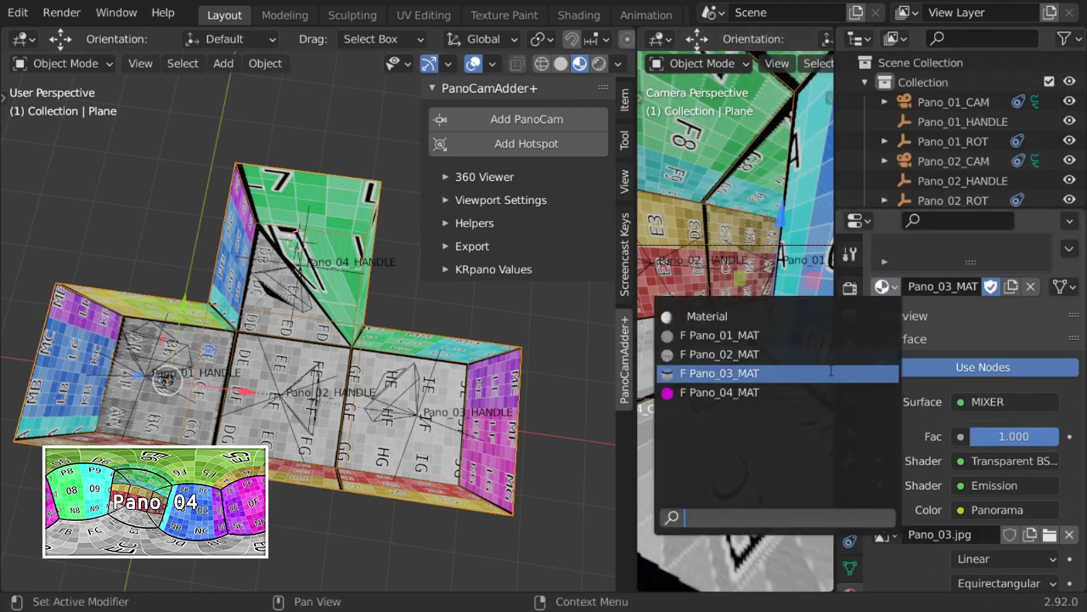
{"action": "left_click", "coordinate": [728, 388]}
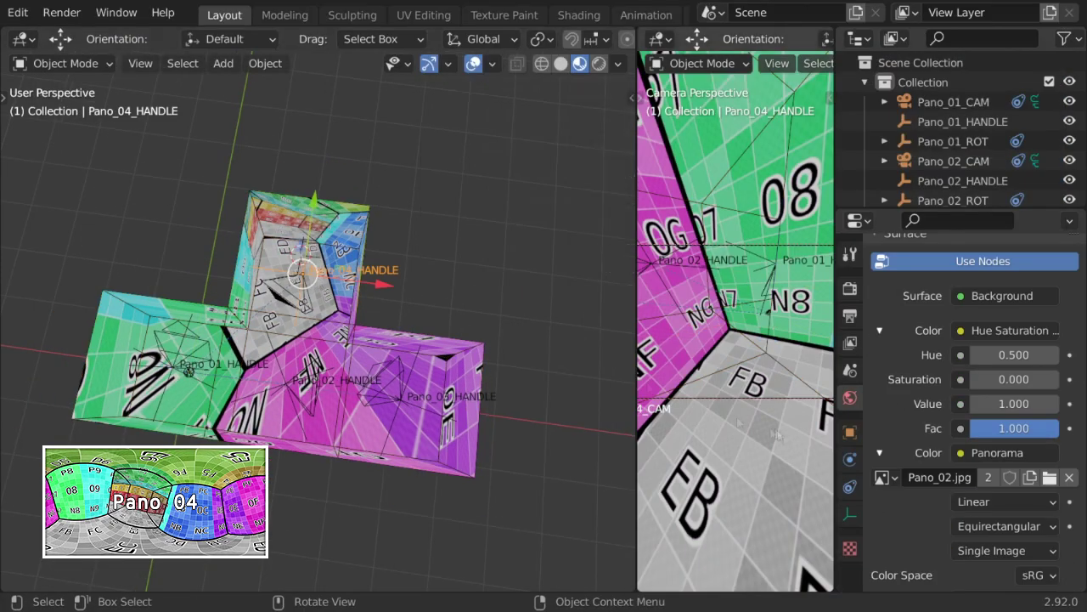
Step: In Top view, rotate the Pano_04 handle about Z and Y to line up with the room
{"action": "key", "text": "KP_7"}
{"action": "key", "text": "r"}
{"action": "key", "text": "z"}
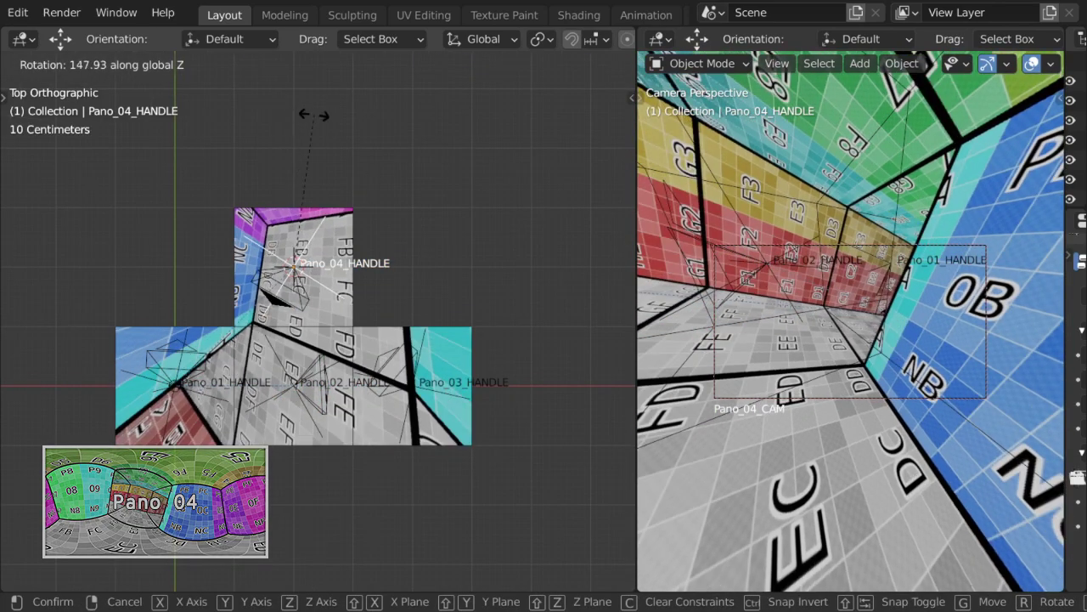
{"action": "left_click", "coordinate": [303, 114]}
{"action": "key", "text": "r"}
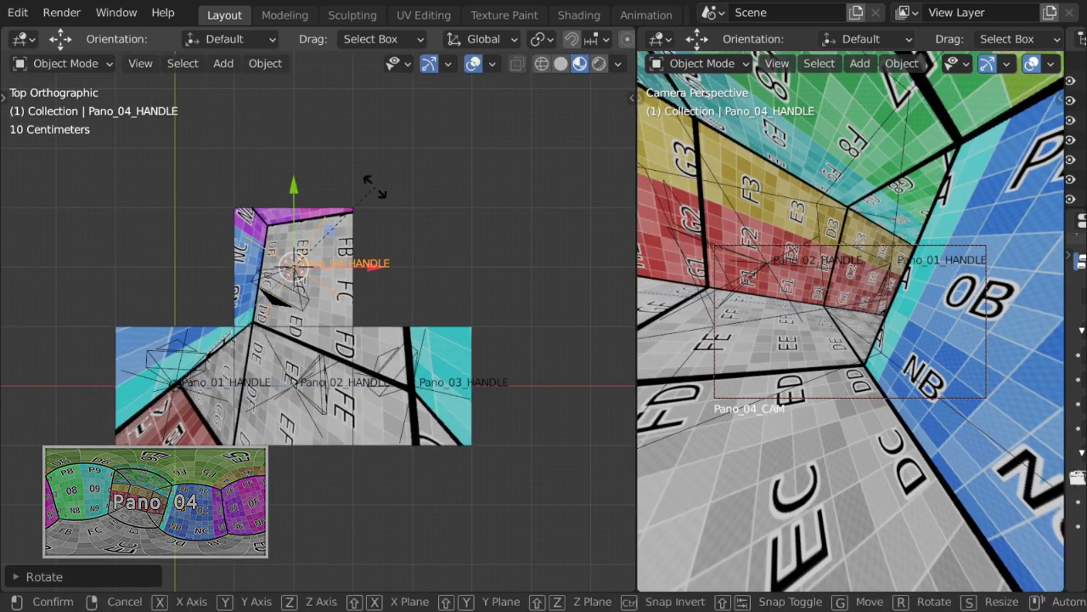
{"action": "key", "text": "y"}
{"action": "key", "text": "r"}
{"action": "key", "text": "z"}
{"action": "left_click", "coordinate": [446, 339]}
Step: Rotate the handle on X and Y, then reset its rotation with Alt+R
{"action": "key", "text": "r"}
{"action": "key", "text": "x"}
{"action": "left_click", "coordinate": [460, 409]}
{"action": "key", "text": "r"}
{"action": "key", "text": "y"}
{"action": "left_click", "coordinate": [448, 398]}
{"action": "key", "text": "alt+r"}
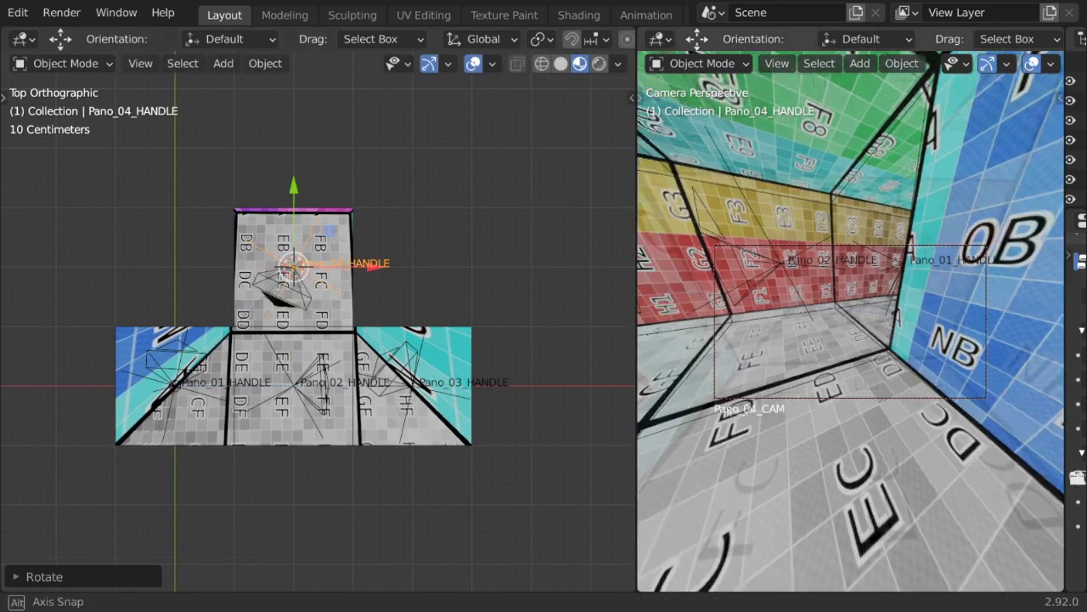
{"action": "key", "text": "r"}
{"action": "key", "text": "x"}
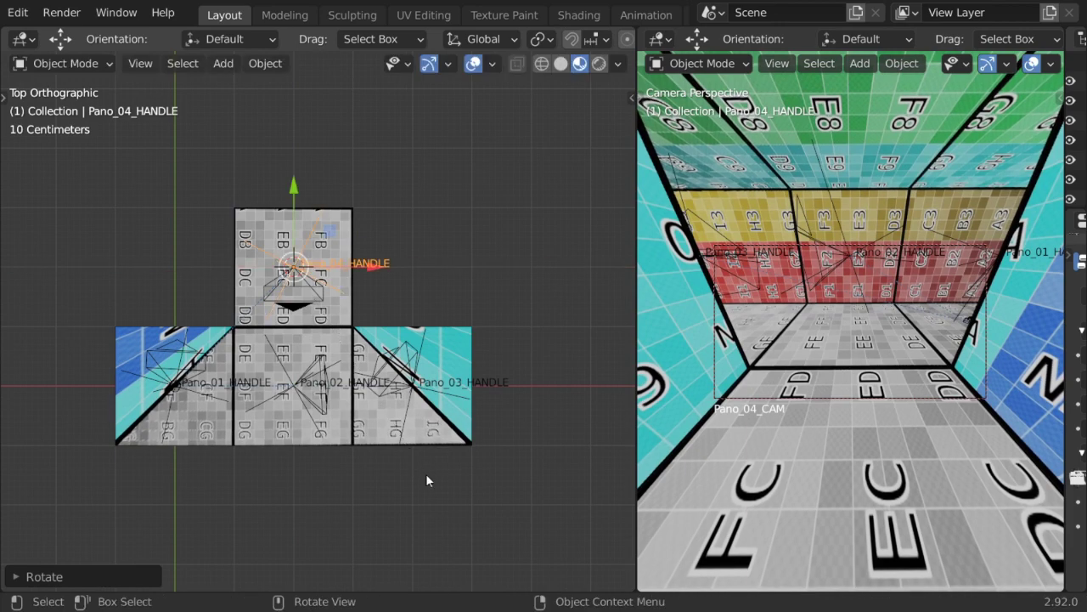
Step: Switch the room mesh back to Pano_01_MAT and save PCAleveling_01.blend
{"action": "scroll", "coordinate": [427, 481], "scroll_direction": "down", "scroll_amount": 2}
{"action": "mouse_move", "coordinate": [427, 481]}
{"action": "middle_mouse_down"}
{"action": "mouse_move", "coordinate": [475, 442]}
{"action": "mouse_move", "coordinate": [441, 382]}
{"action": "middle_mouse_up"}
{"action": "scroll", "coordinate": [408, 369], "scroll_direction": "up", "scroll_amount": 3}
{"action": "scroll", "coordinate": [363, 353], "scroll_direction": "up", "scroll_amount": 2}
{"action": "mouse_move", "coordinate": [410, 434]}
{"action": "middle_mouse_down"}
{"action": "mouse_move", "coordinate": [375, 350]}
{"action": "mouse_move", "coordinate": [399, 365]}
{"action": "middle_mouse_up"}
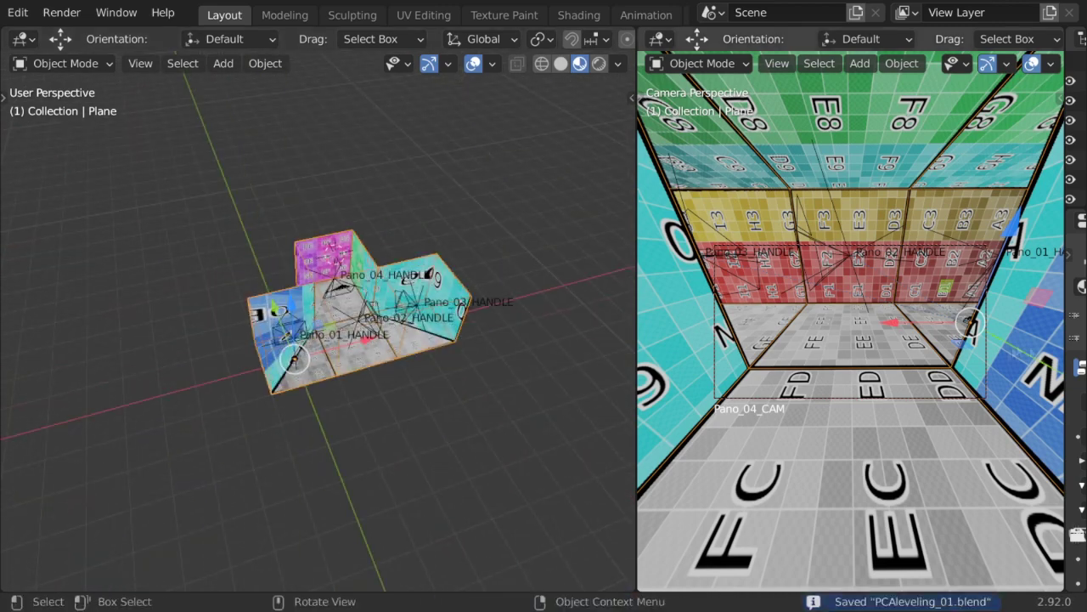
{"action": "left_click_drag", "start_coordinate": [636, 573], "coordinate": [1043, 573]}
{"action": "left_click", "coordinate": [759, 367]}
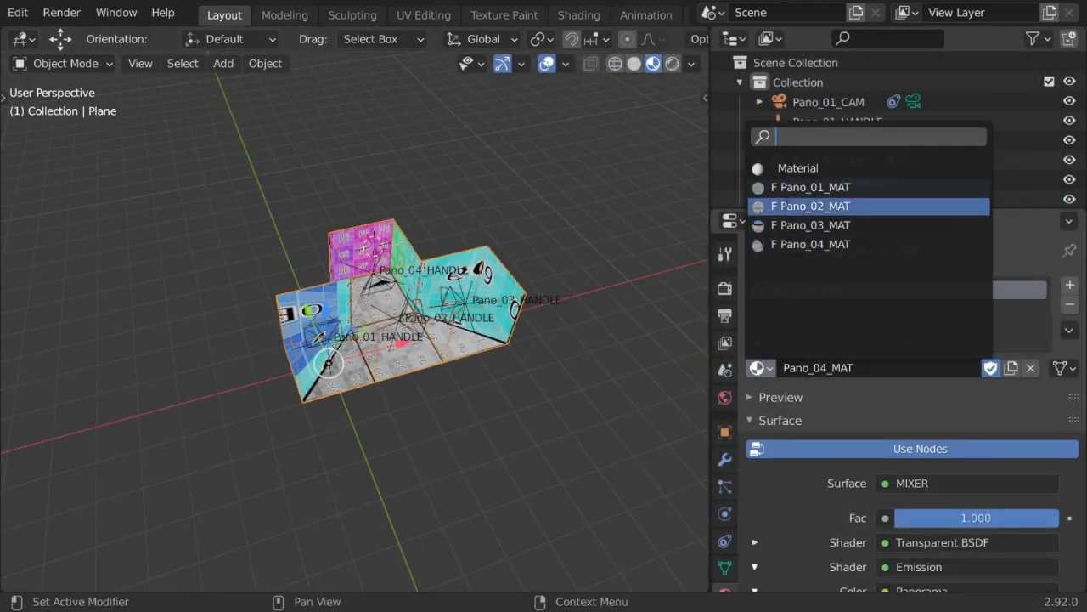
{"action": "left_click", "coordinate": [816, 187]}
{"action": "key", "text": "ctrl+s"}
{"action": "mouse_move", "coordinate": [400, 364]}
{"action": "middle_mouse_down"}
{"action": "mouse_move", "coordinate": [621, 394]}
{"action": "mouse_move", "coordinate": [549, 383]}
{"action": "middle_mouse_up"}
Step: Export the room mesh as an ASCII, selection-only STL named Pano_01.stl
{"action": "key", "text": "n"}
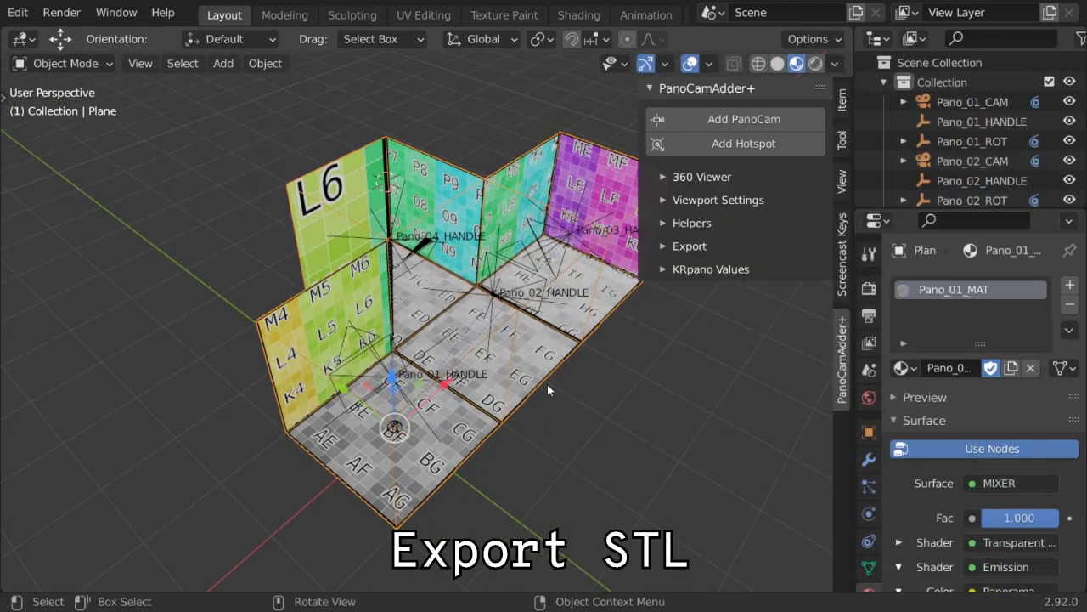
{"action": "left_click", "coordinate": [689, 246]}
{"action": "left_click", "coordinate": [682, 303]}
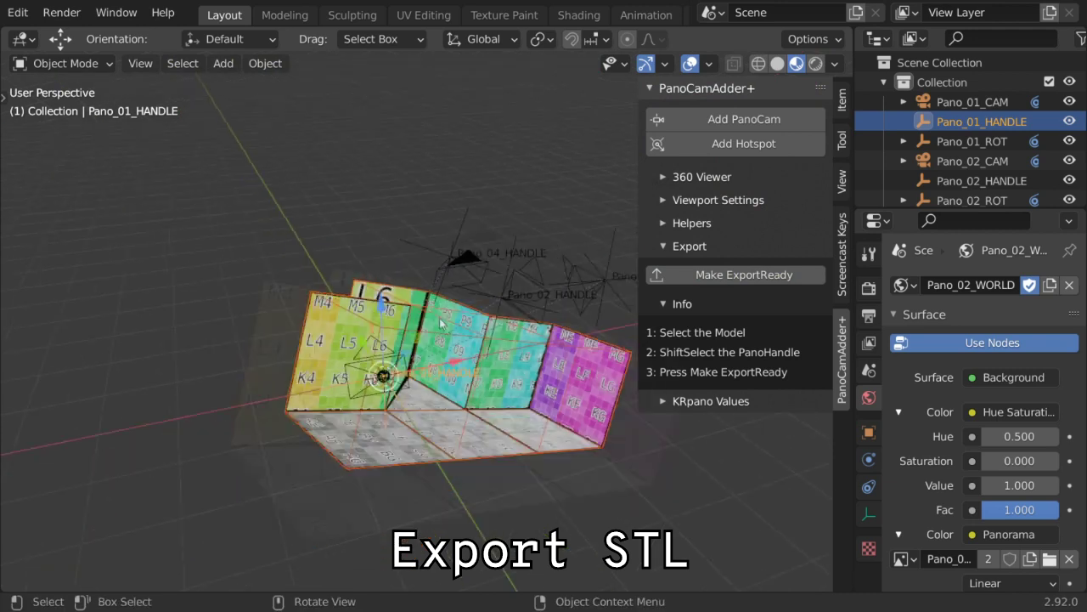
{"action": "left_click", "coordinate": [441, 321]}
{"action": "left_click", "coordinate": [17, 11]}
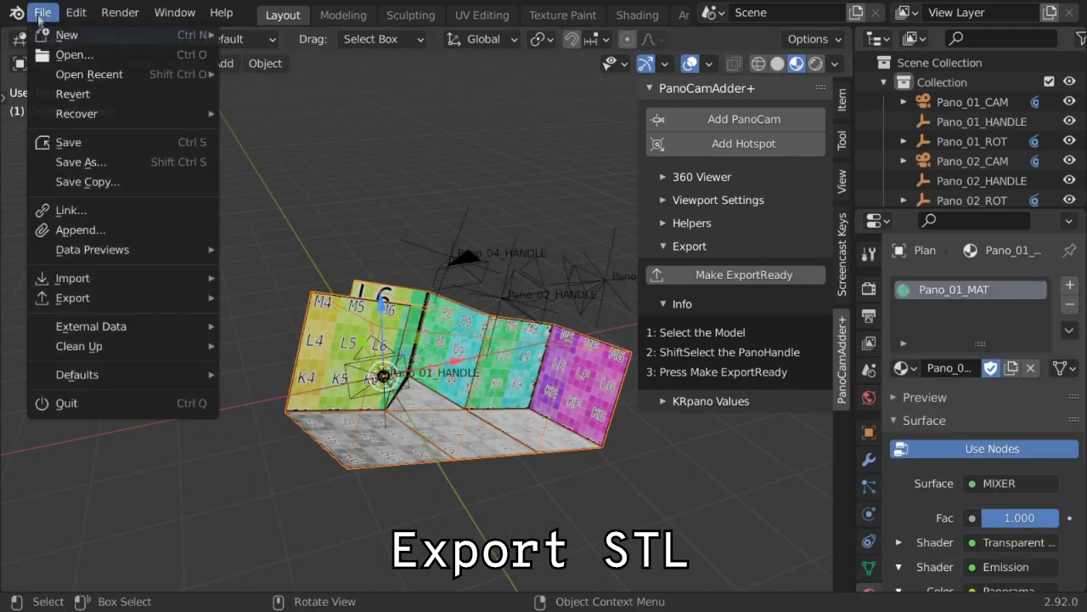
{"action": "left_click", "coordinate": [281, 397]}
{"action": "left_click", "coordinate": [938, 79]}
{"action": "left_click", "coordinate": [938, 161]}
{"action": "left_click", "coordinate": [329, 559]}
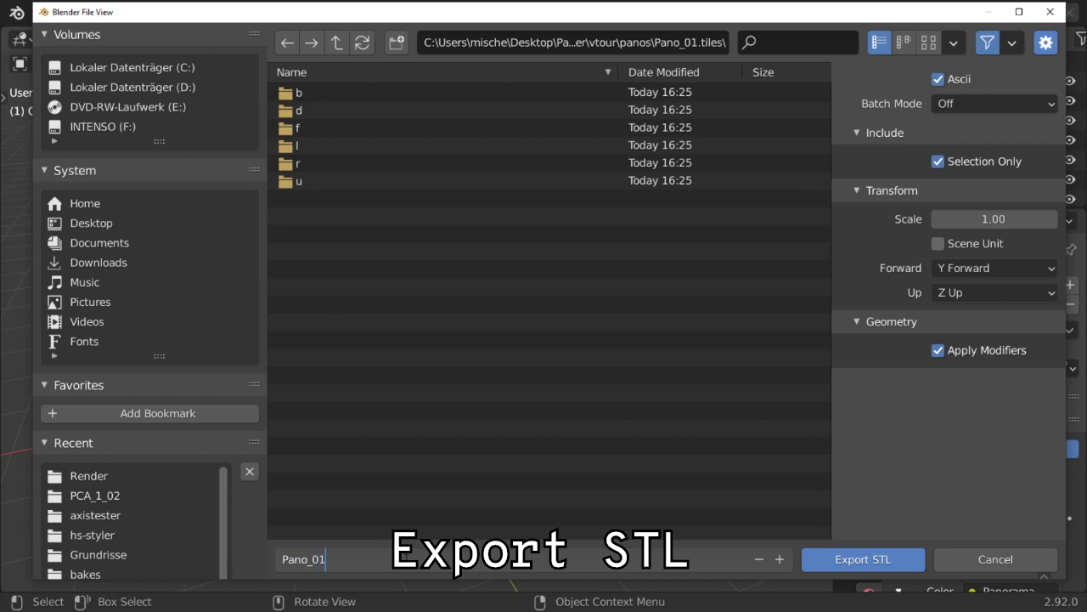
{"action": "left_click", "coordinate": [837, 563]}
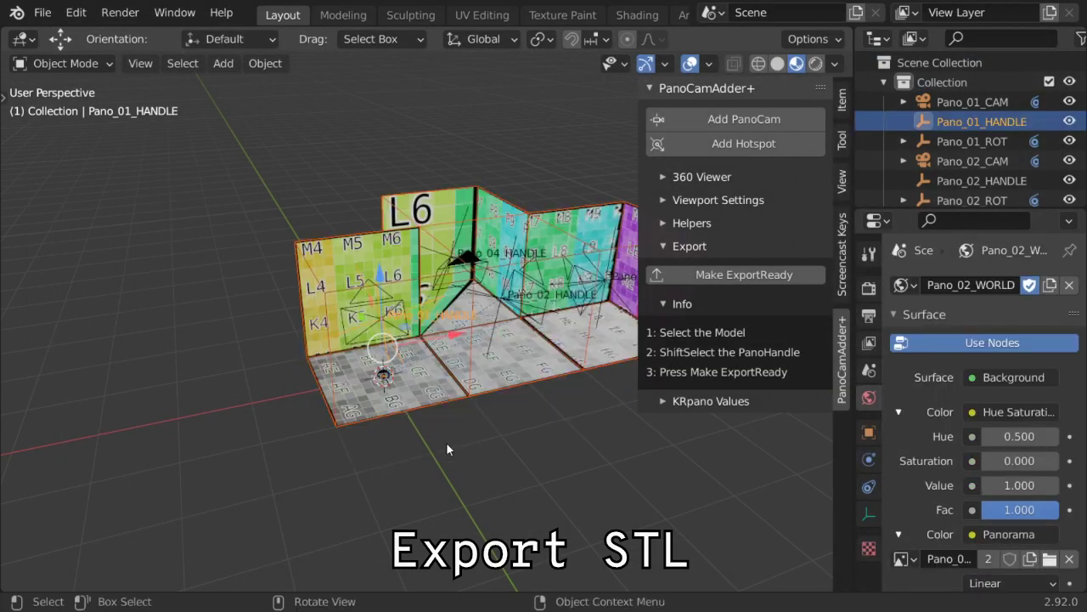
Step: Make the mesh export-ready with the Pano_02 handle, export Pano_02.stl, then undo
{"action": "middle_click_drag", "start_coordinate": [448, 448], "coordinate": [556, 276]}
{"action": "scroll", "coordinate": [441, 237], "scroll_direction": "up", "scroll_amount": 4}
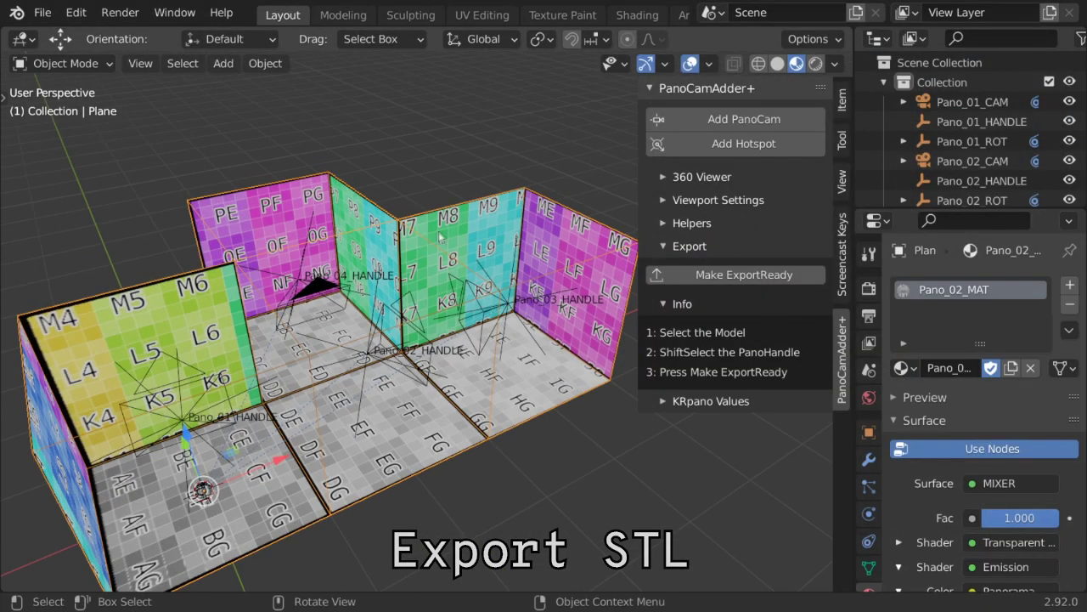
{"action": "left_click", "coordinate": [321, 345], "text": "shift"}
{"action": "left_click", "coordinate": [736, 275]}
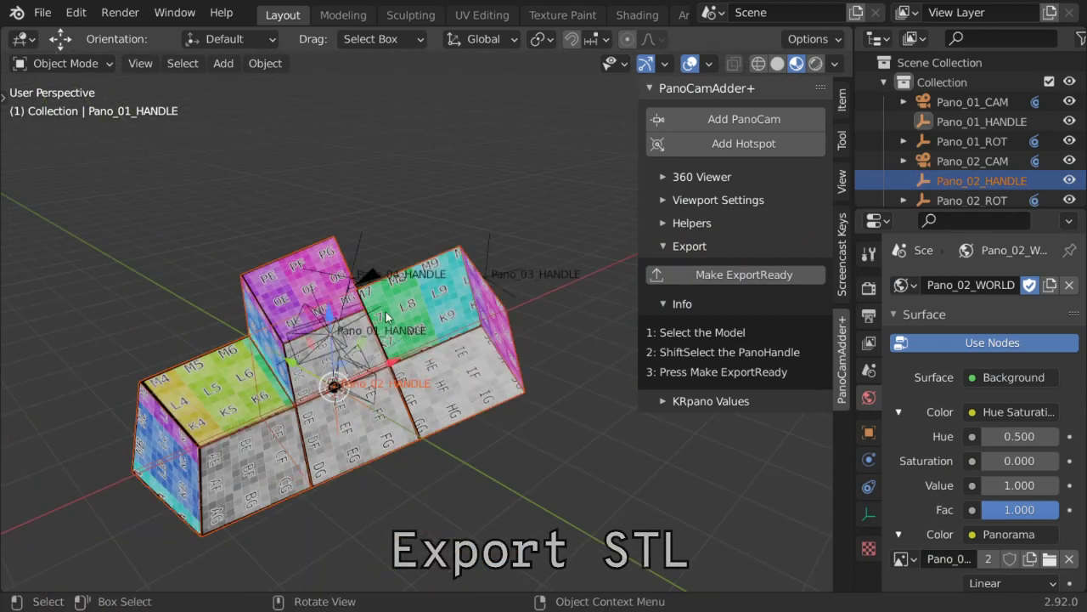
{"action": "left_click", "coordinate": [40, 13]}
{"action": "left_click", "coordinate": [328, 387]}
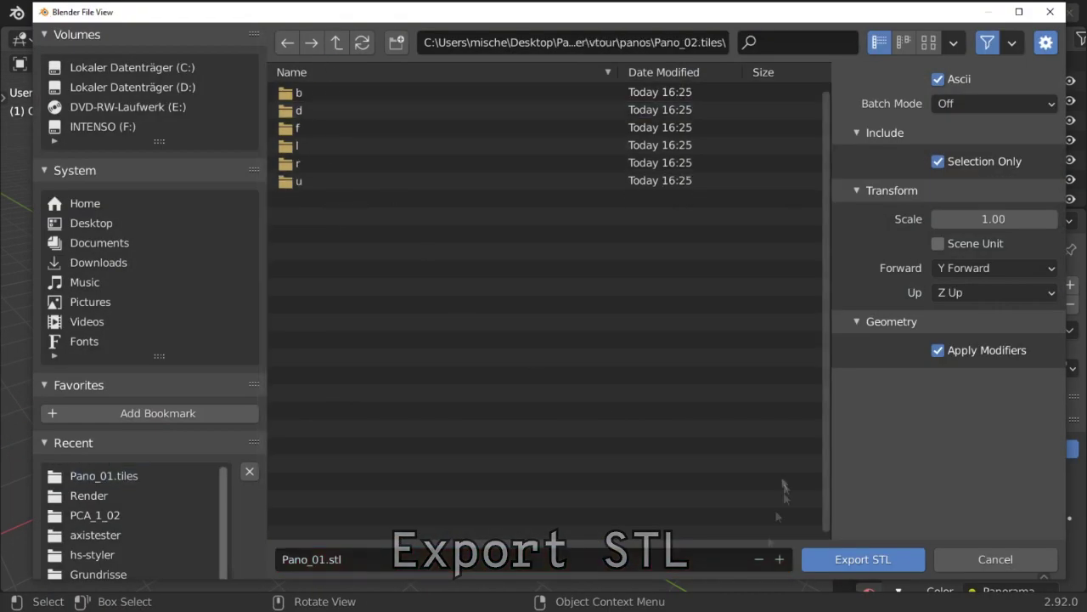
{"action": "left_click", "coordinate": [863, 559]}
{"action": "key", "text": "ctrl+z"}
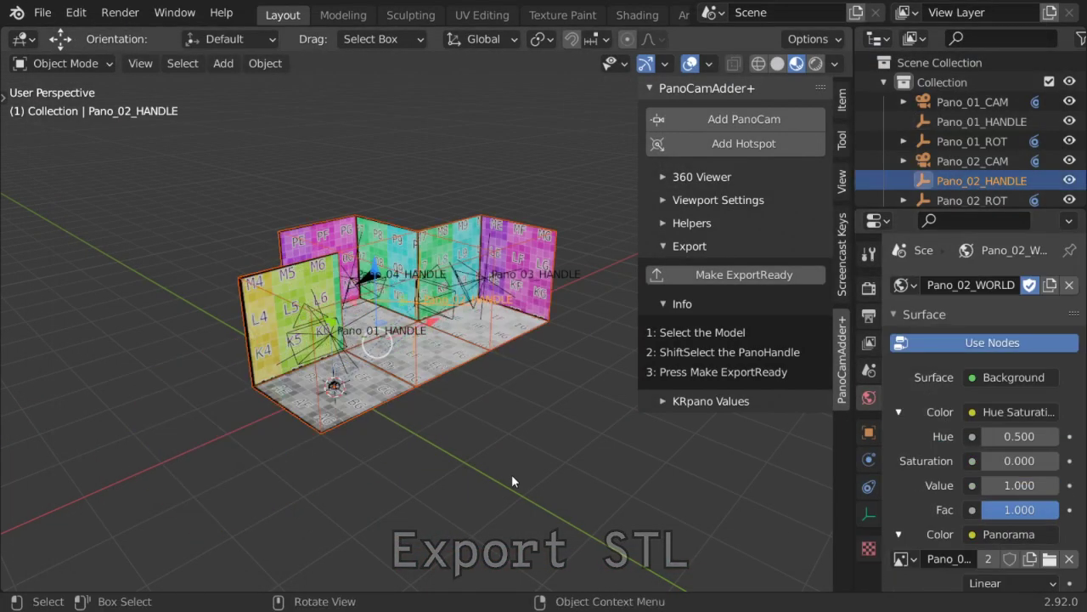
Step: Make the mesh export-ready for Pano_03 and save Pano_03.stl into its tiles folder
{"action": "left_click", "coordinate": [216, 528], "text": "shift"}
{"action": "left_click", "coordinate": [762, 274]}
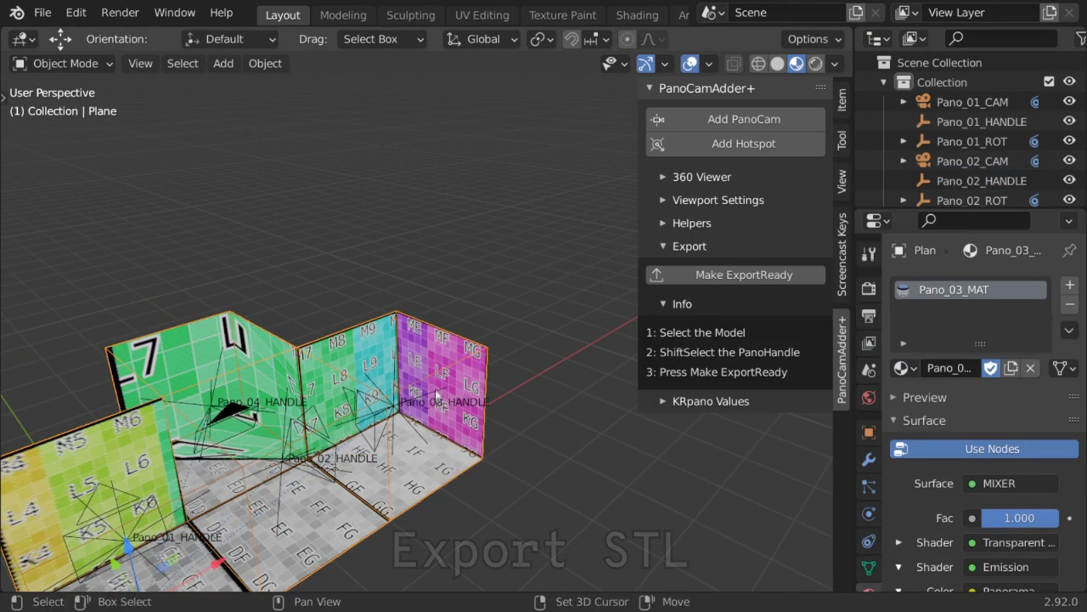
{"action": "left_click", "coordinate": [41, 12]}
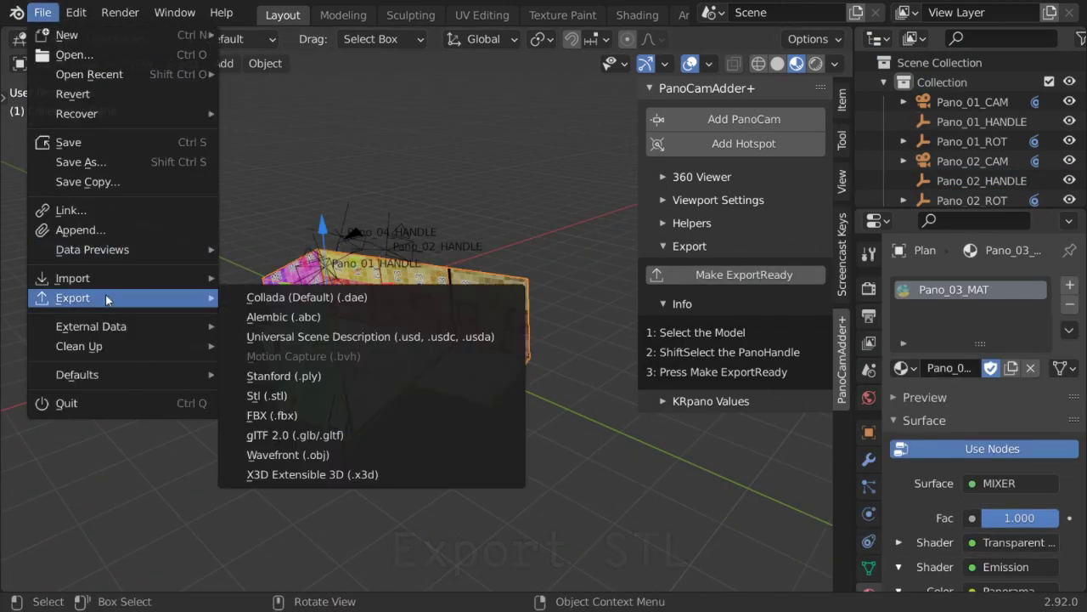
{"action": "left_click", "coordinate": [326, 396]}
{"action": "left_click", "coordinate": [336, 43]}
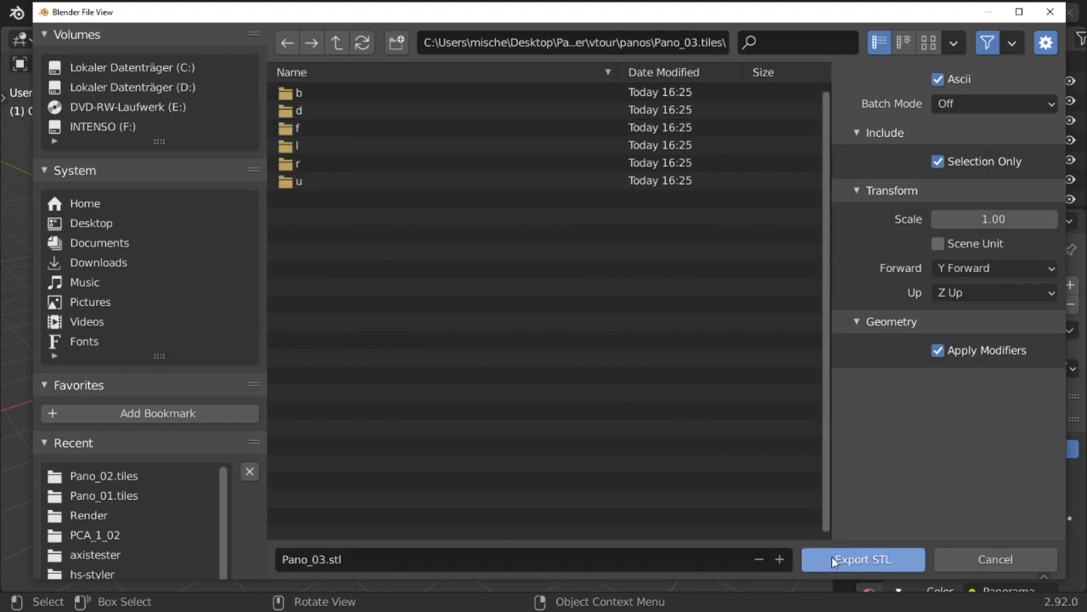
{"action": "left_click", "coordinate": [833, 561]}
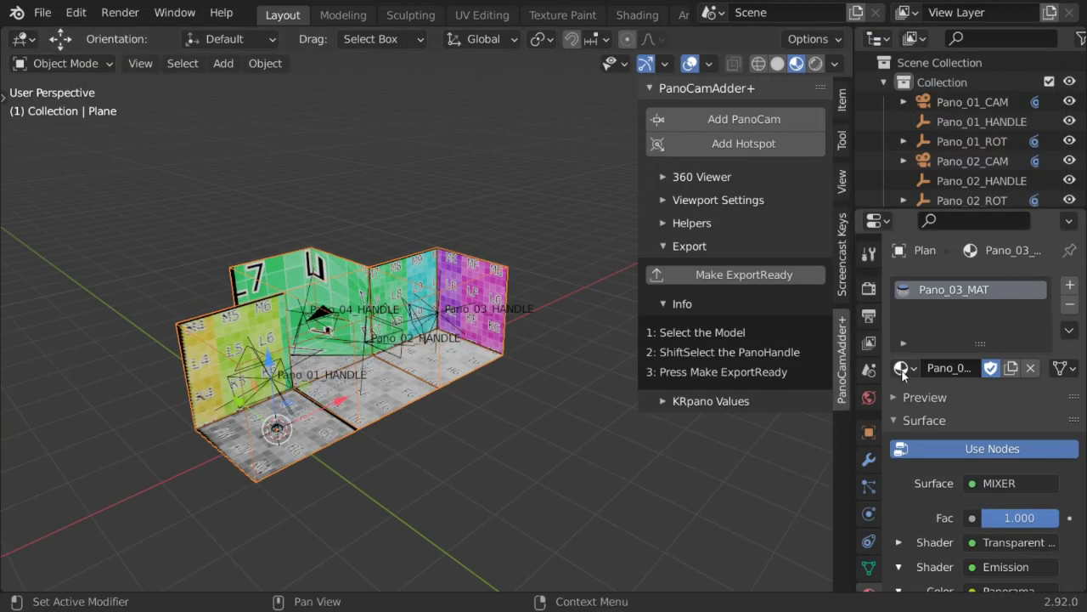
Step: Export Pano_04.stl the same way, restore the mesh with undo, and save the project
{"action": "middle_click_drag", "start_coordinate": [357, 356], "coordinate": [400, 255]}
{"action": "left_click", "coordinate": [340, 331], "text": "shift"}
{"action": "left_click", "coordinate": [744, 274]}
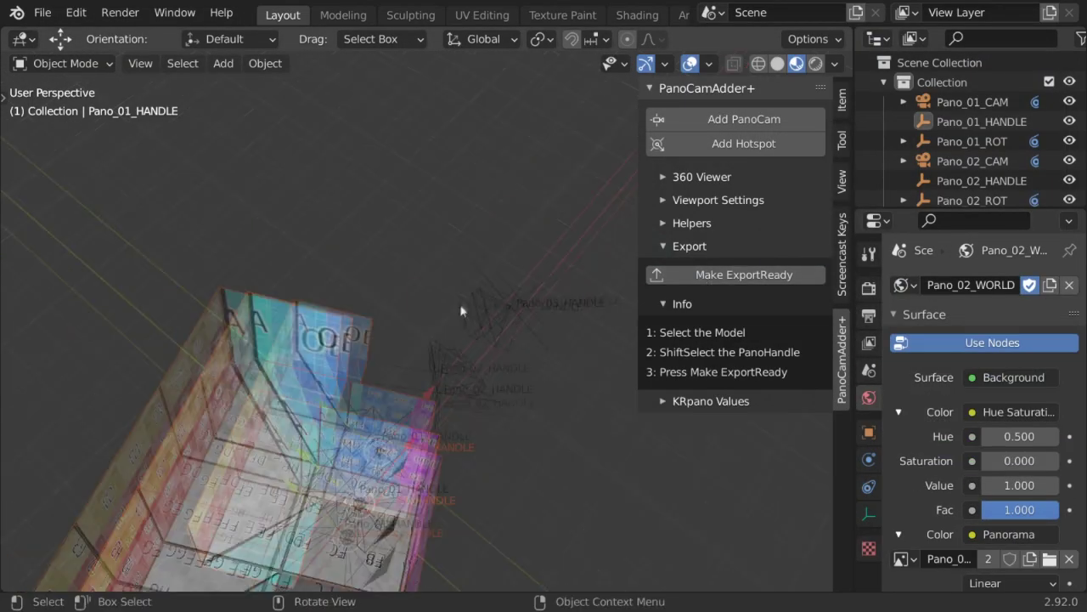
{"action": "left_click", "coordinate": [42, 12]}
{"action": "left_click", "coordinate": [306, 399]}
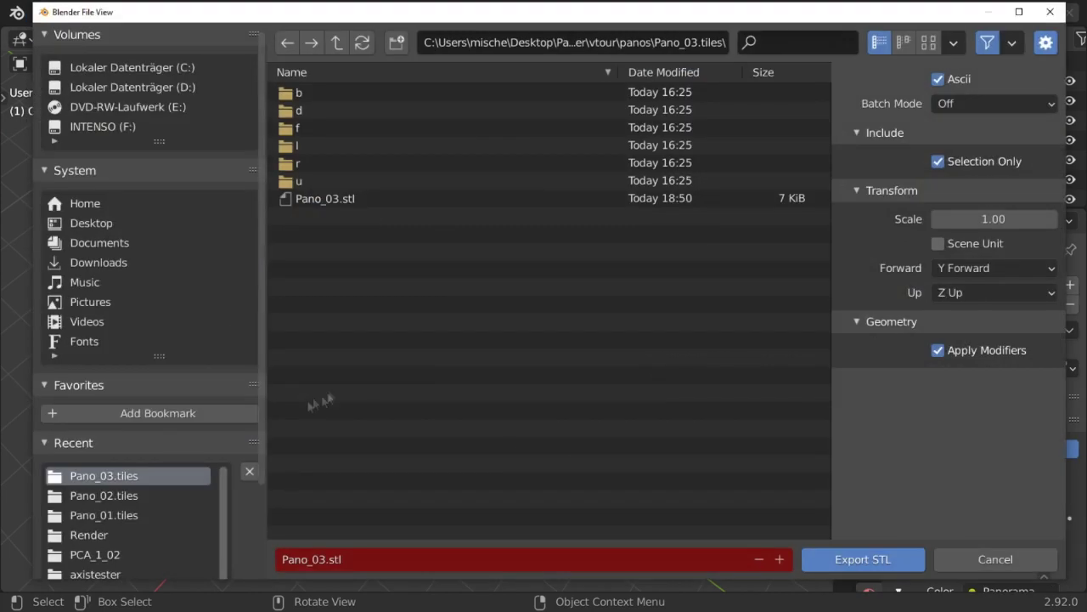
{"action": "left_click", "coordinate": [336, 42]}
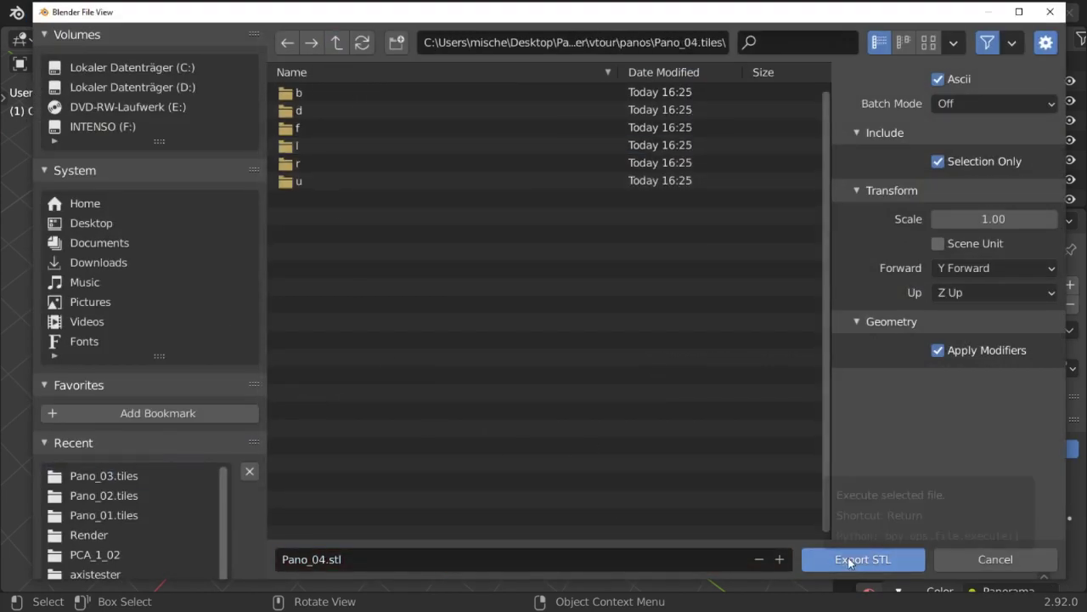
{"action": "left_click", "coordinate": [849, 560]}
{"action": "key", "text": "ctrl+z"}
{"action": "middle_click_drag", "start_coordinate": [366, 417], "coordinate": [346, 337]}
{"action": "key", "text": "ctrl+s"}
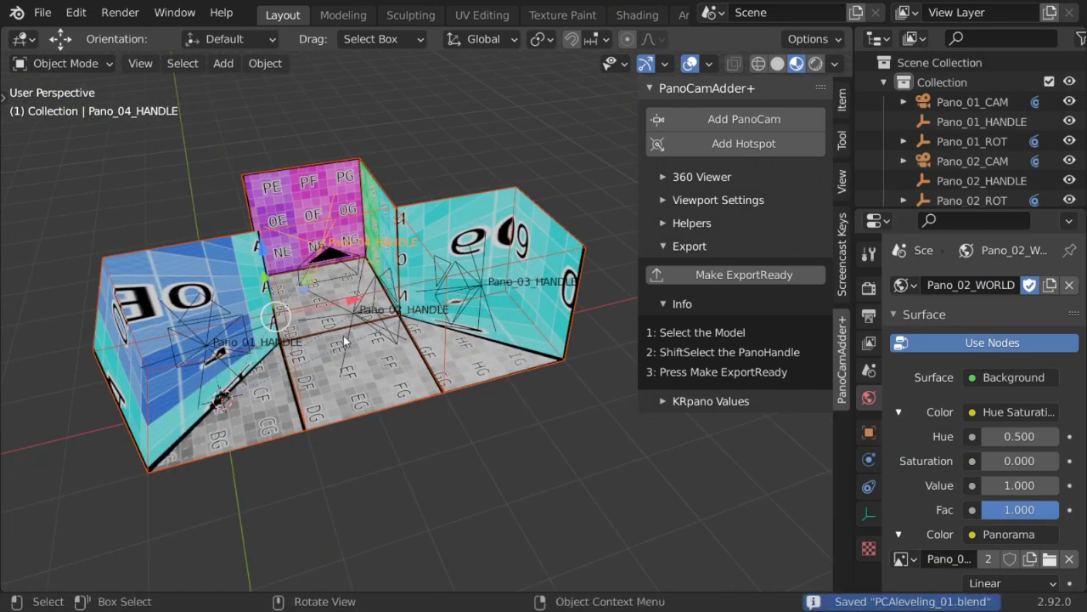
Step: Save the project as PCAleveling_02.blend and view the room from above
{"action": "key", "text": "ctrl+shift+s"}
{"action": "key", "text": "KP_Add"}
{"action": "key", "text": "Return"}
{"action": "key", "text": "KP_7"}
{"action": "scroll", "coordinate": [366, 337], "scroll_direction": "down", "scroll_amount": 3}
Step: Select everything and move the handles 2 m along X, then along Y
{"action": "left_click", "coordinate": [392, 382]}
{"action": "key", "text": "a"}
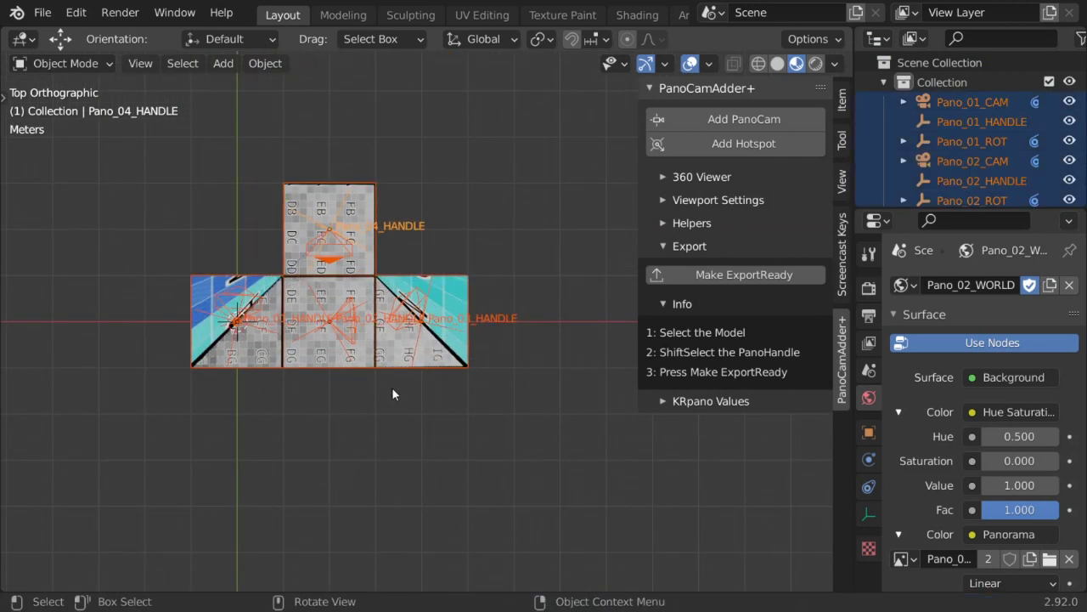
{"action": "key", "text": "g"}
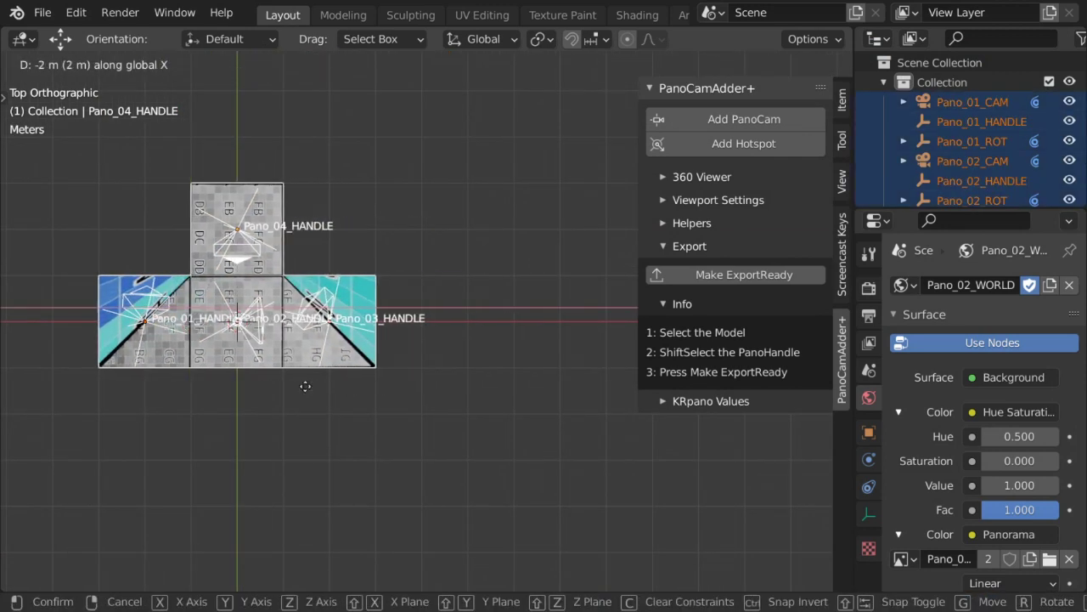
{"action": "left_click", "coordinate": [306, 385]}
{"action": "key", "text": "g"}
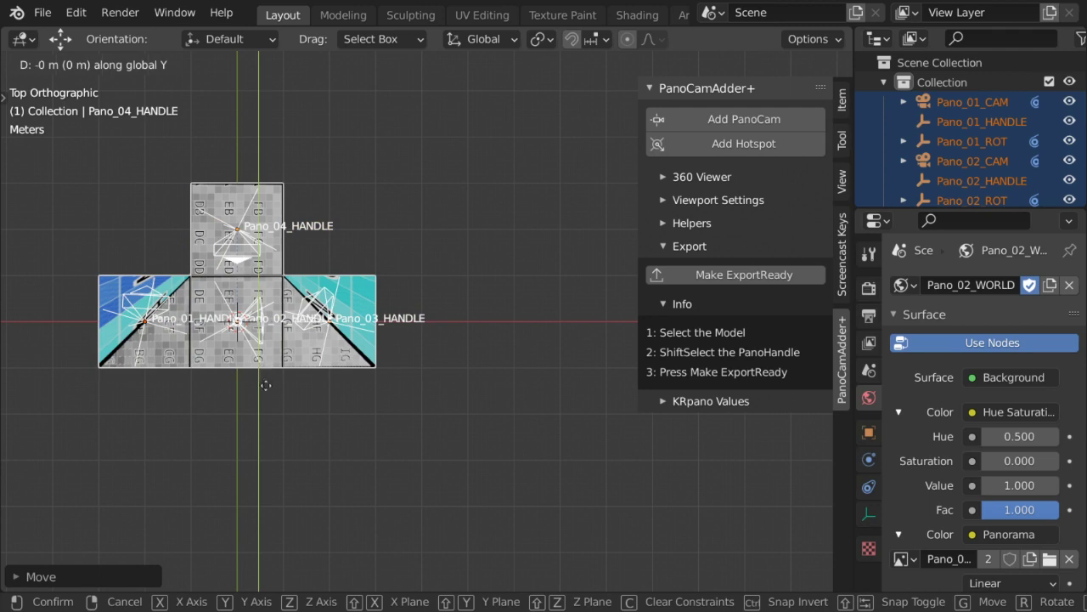
{"action": "left_click", "coordinate": [273, 385]}
Step: In Front view set the handles' height, save, and select the room model
{"action": "key", "text": "KP_1"}
{"action": "key", "text": "g"}
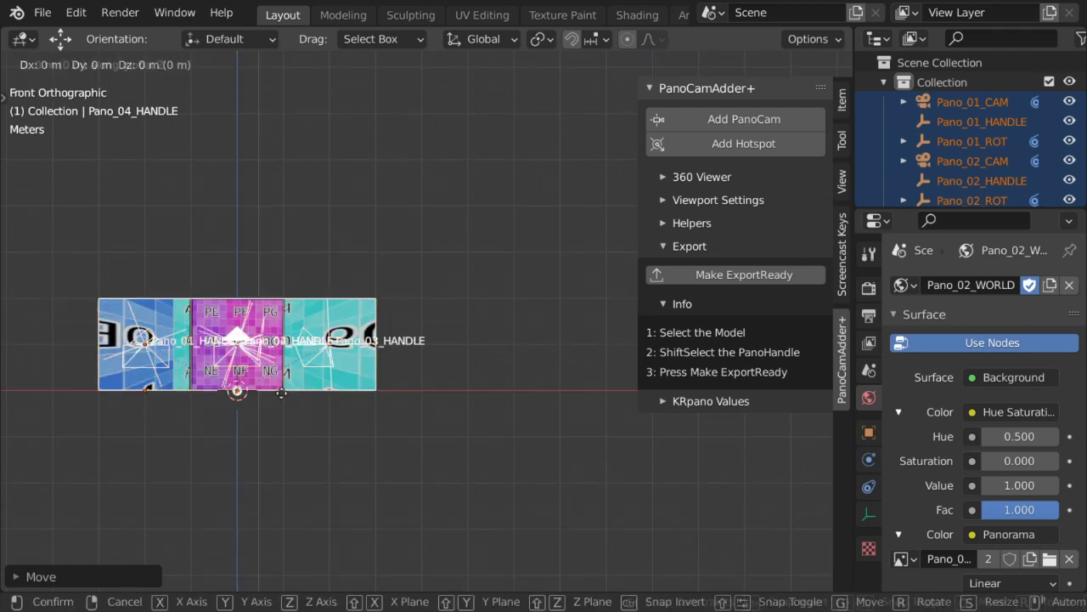
{"action": "left_click", "coordinate": [281, 391]}
{"action": "mouse_move", "coordinate": [281, 392]}
{"action": "middle_mouse_down"}
{"action": "mouse_move", "coordinate": [338, 427]}
{"action": "mouse_move", "coordinate": [380, 381]}
{"action": "mouse_move", "coordinate": [636, 288]}
{"action": "middle_mouse_up"}
{"action": "key", "text": "ctrl+s"}
{"action": "left_click", "coordinate": [360, 391]}
Step: Show the krpano values for the room and the Pano_02 and Pano_03 handles
{"action": "left_click", "coordinate": [662, 326], "text": "ctrl"}
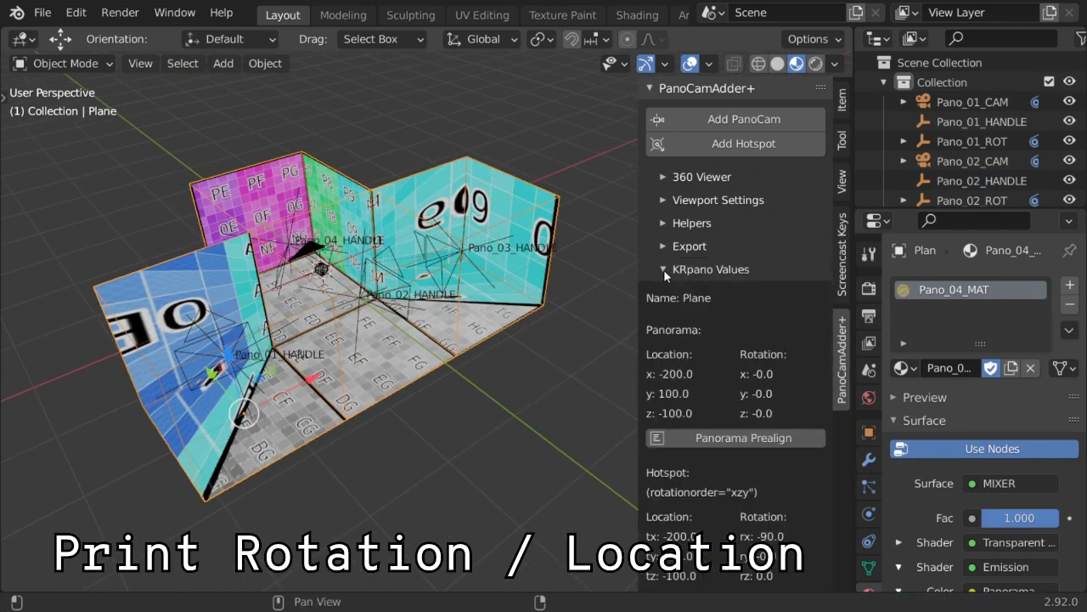
{"action": "left_click", "coordinate": [712, 441]}
{"action": "mouse_move", "coordinate": [510, 366]}
{"action": "middle_mouse_down"}
{"action": "mouse_move", "coordinate": [598, 390]}
{"action": "mouse_move", "coordinate": [390, 340]}
{"action": "mouse_move", "coordinate": [275, 334]}
{"action": "middle_mouse_up"}
{"action": "left_click", "coordinate": [390, 340]}
{"action": "left_click", "coordinate": [400, 365]}
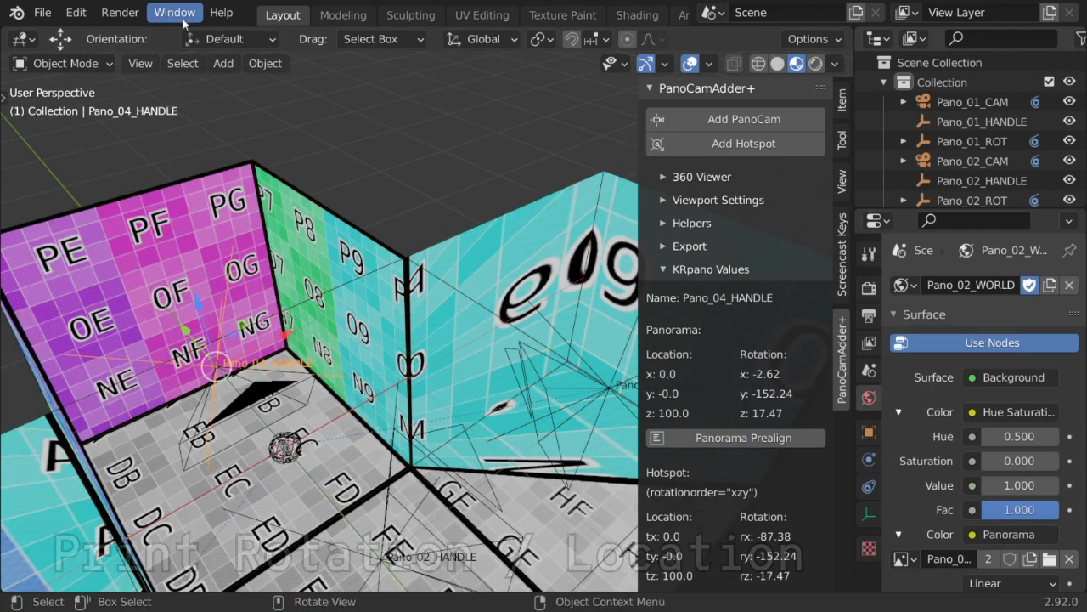
Step: Show the system console's prealign style lines, then begin adding a hotspot
{"action": "left_click", "coordinate": [243, 213]}
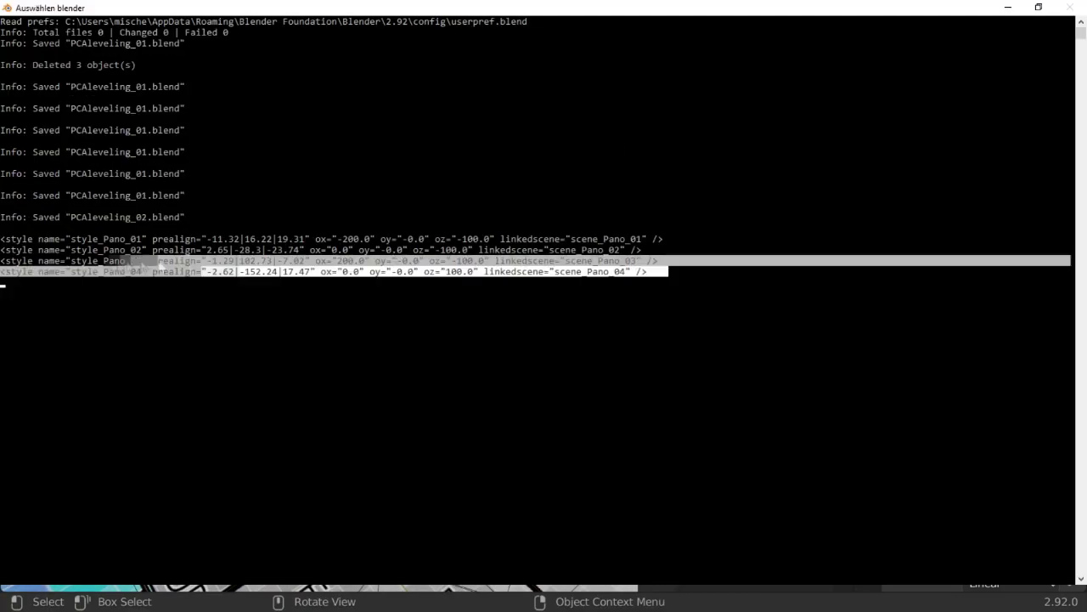
{"action": "scroll", "coordinate": [300, 416], "scroll_direction": "up", "scroll_amount": 3, "text": "ctrl"}
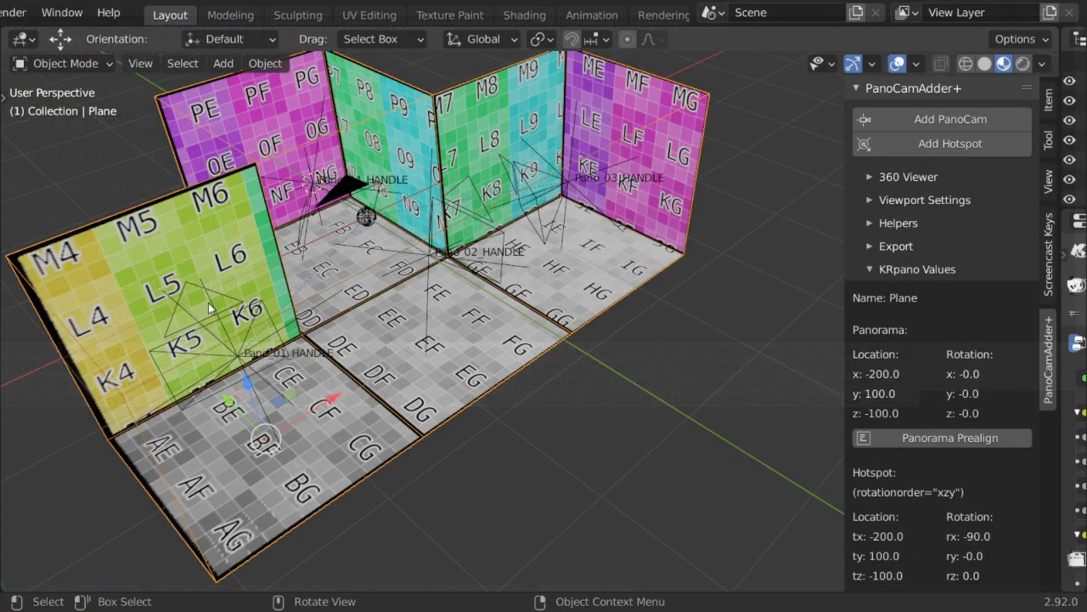
{"action": "left_click", "coordinate": [944, 142]}
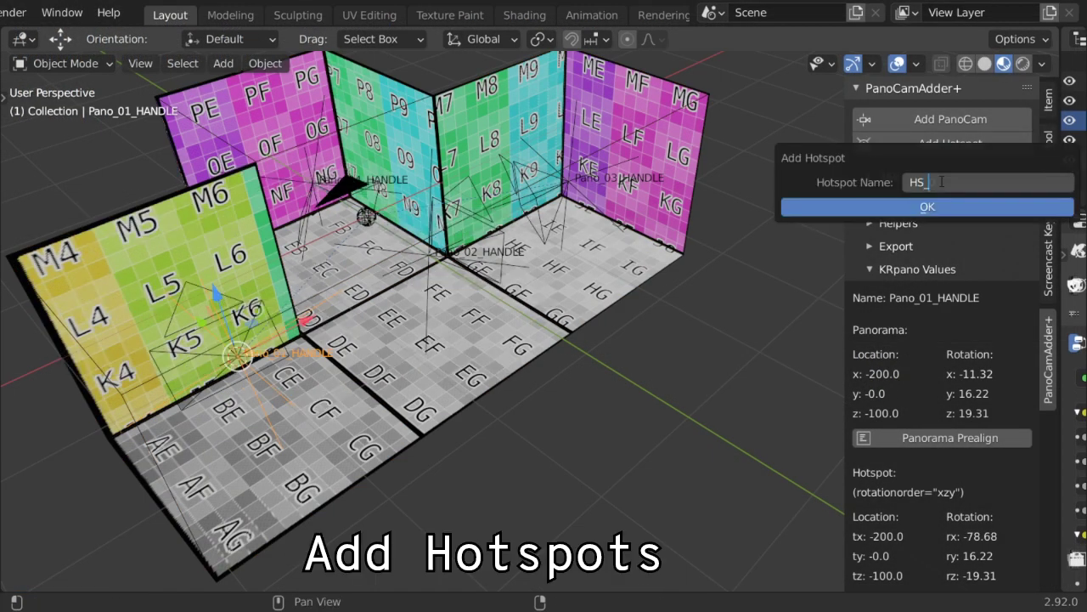
Step: Create hotspots HS_01 and HS_02 and place each on the floor below its handle
{"action": "type", "text": "01"}
{"action": "key", "text": "Return"}
{"action": "left_click_drag", "start_coordinate": [214, 293], "coordinate": [243, 373]}
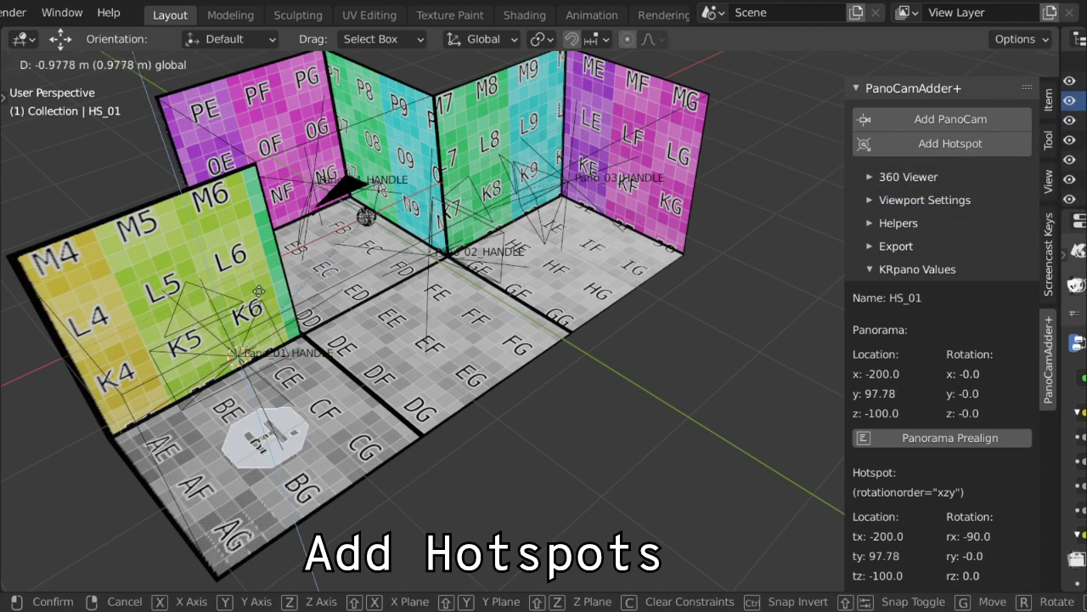
{"action": "left_click", "coordinate": [258, 291]}
{"action": "left_click", "coordinate": [429, 252]}
{"action": "left_click", "coordinate": [944, 144]}
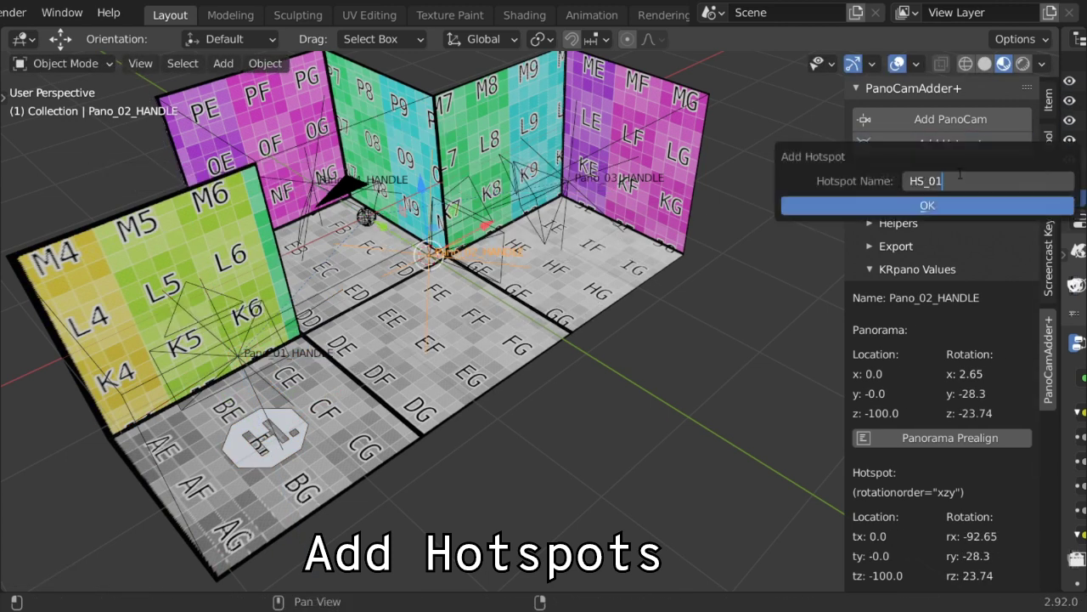
{"action": "key", "text": "Return"}
{"action": "key", "text": "Return"}
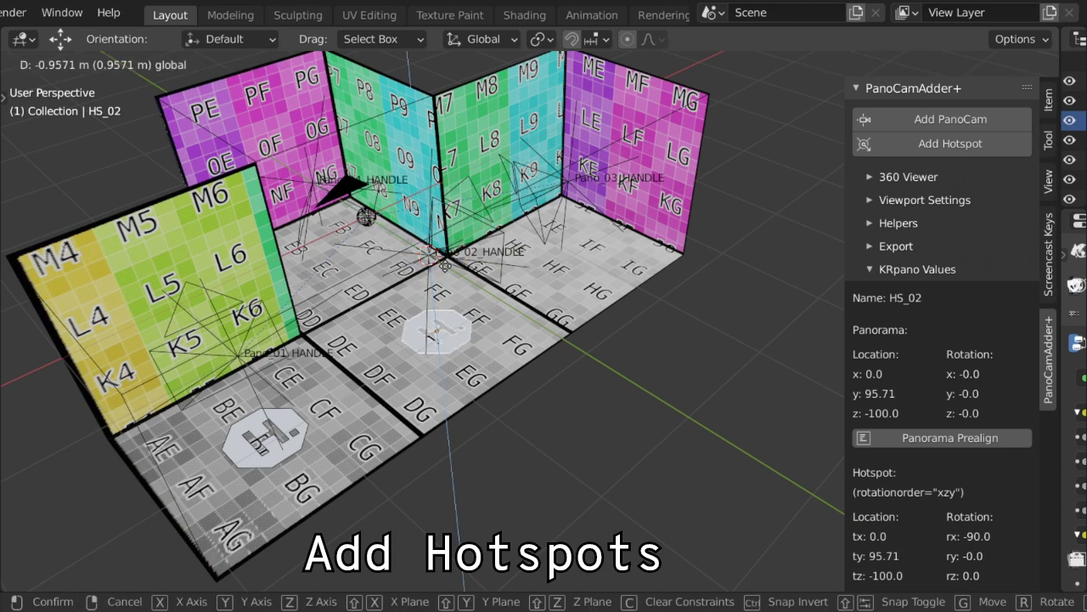
{"action": "left_click", "coordinate": [446, 266]}
Step: Snap the cursor to the Pano_03 handle and place hotspot HS_03 on the floor
{"action": "left_click", "coordinate": [569, 181]}
{"action": "key", "text": "shift+s"}
{"action": "left_click", "coordinate": [570, 303]}
{"action": "left_click", "coordinate": [945, 144]}
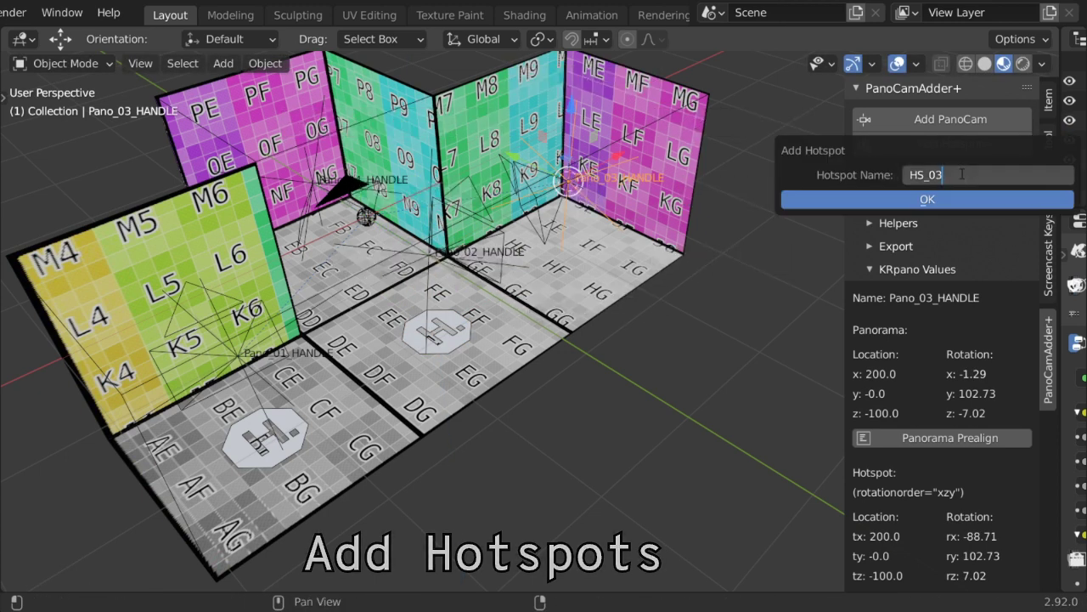
{"action": "key", "text": "Return"}
{"action": "key", "text": "Return"}
{"action": "key", "text": "Return"}
{"action": "left_click", "coordinate": [304, 189]}
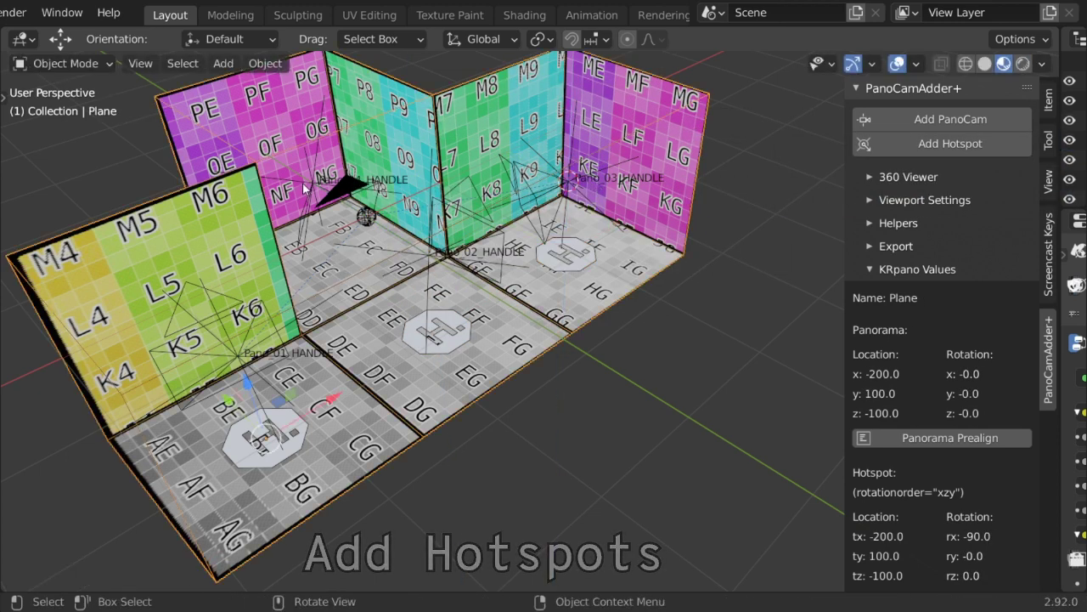
Step: Add hotspot HS_04, move it down to the floor, then select HS_01
{"action": "left_click", "coordinate": [949, 146]}
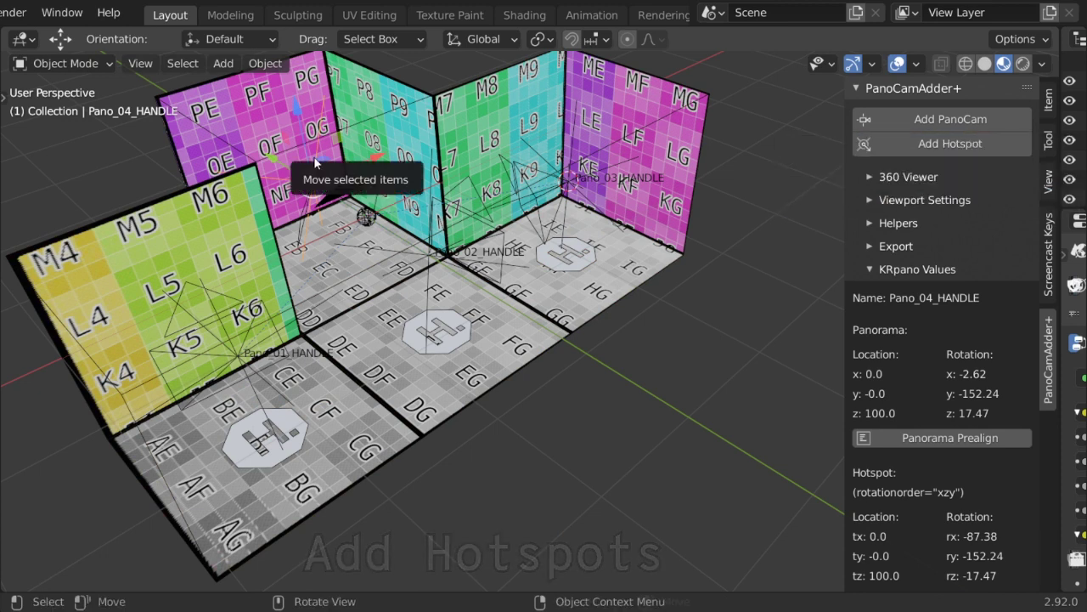
{"action": "left_click", "coordinate": [968, 149]}
{"action": "key", "text": "Return"}
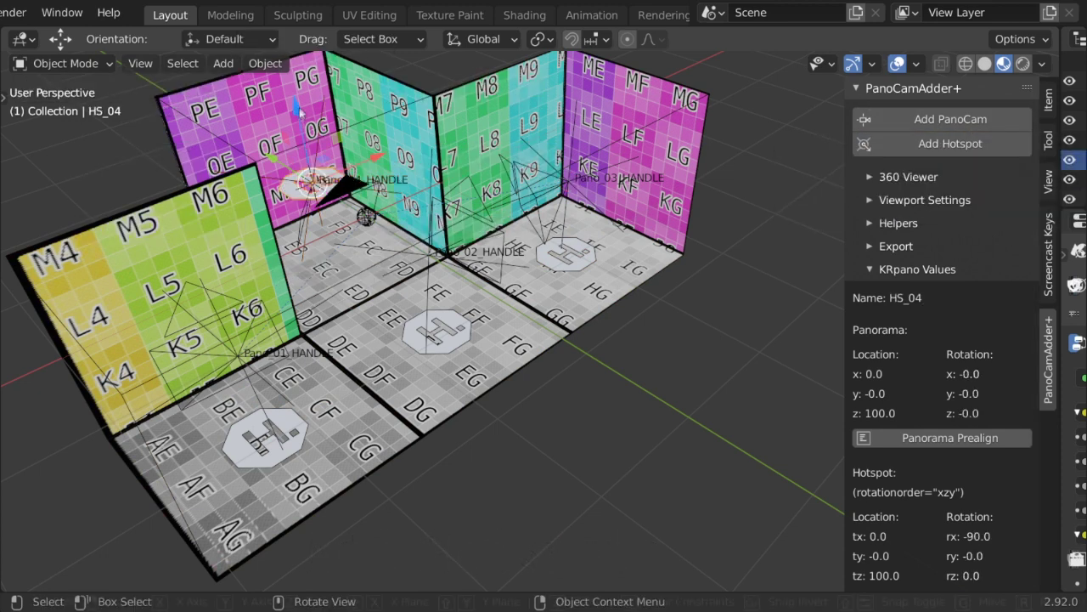
{"action": "key", "text": "g"}
{"action": "left_click", "coordinate": [336, 149]}
{"action": "scroll", "coordinate": [335, 150], "scroll_direction": "down", "scroll_amount": 3}
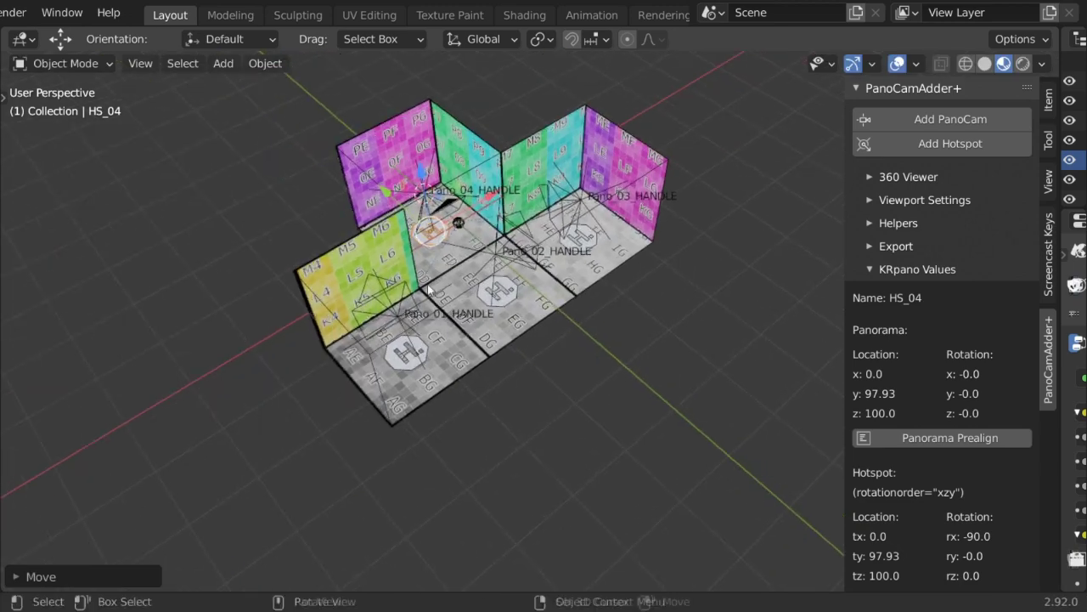
{"action": "scroll", "coordinate": [407, 284], "scroll_direction": "up", "scroll_amount": 4}
{"action": "left_click", "coordinate": [290, 381]}
{"action": "scroll", "coordinate": [924, 398], "scroll_direction": "down", "scroll_amount": 4}
Step: Give the hotspot a yellow background, BG Alpha 1, Roundedge 1, and no text
{"action": "left_click", "coordinate": [859, 550]}
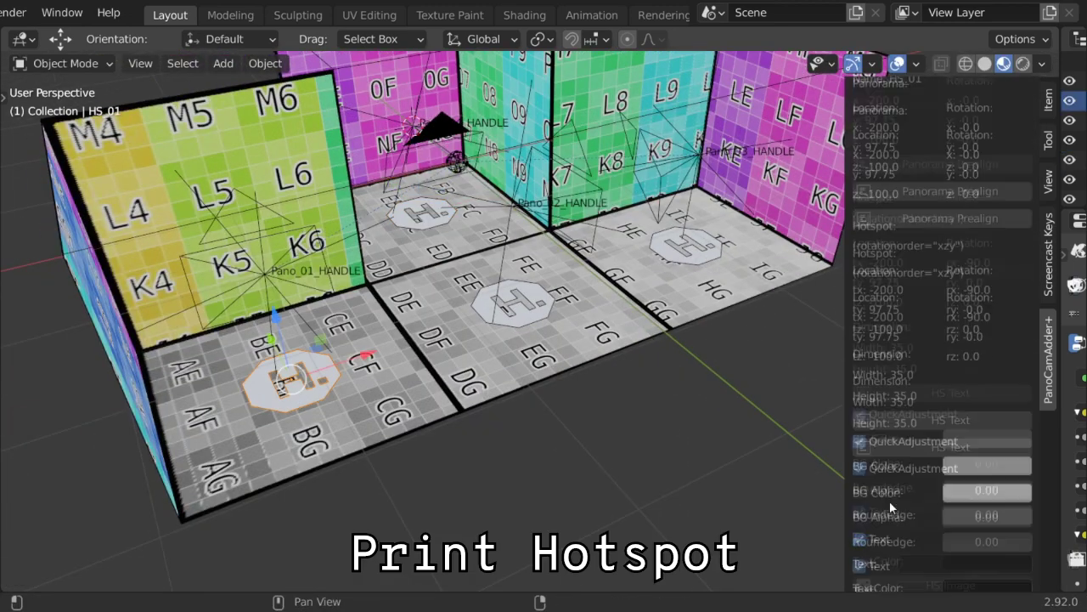
{"action": "scroll", "coordinate": [889, 500], "scroll_direction": "down", "scroll_amount": 3}
{"action": "left_click", "coordinate": [987, 428]}
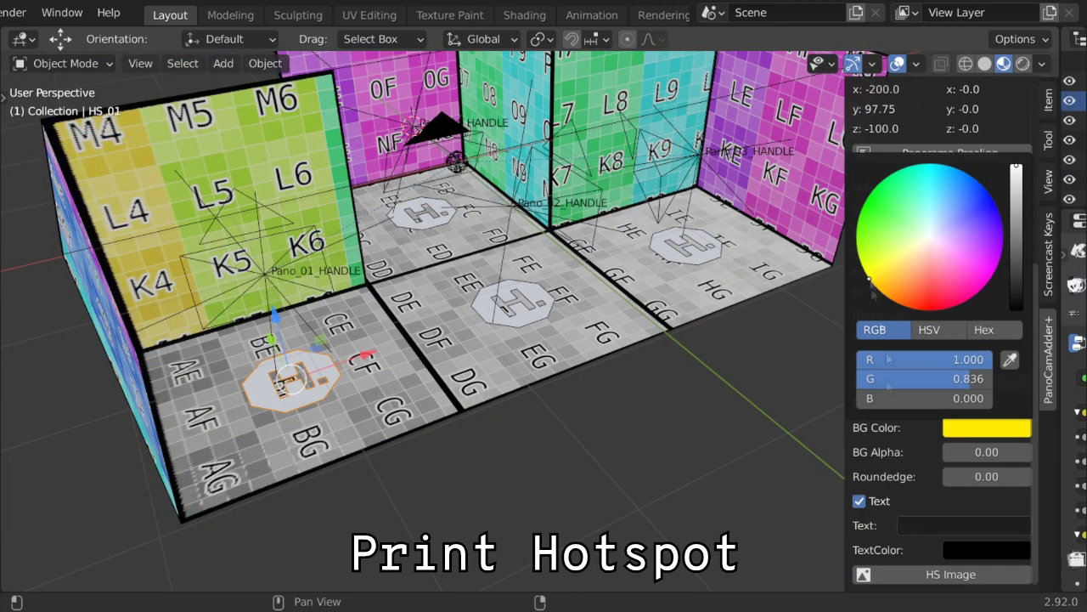
{"action": "left_click_drag", "start_coordinate": [986, 452], "coordinate": [1023, 452]}
{"action": "left_click_drag", "start_coordinate": [954, 475], "coordinate": [1006, 476]}
{"action": "left_click", "coordinate": [858, 501]}
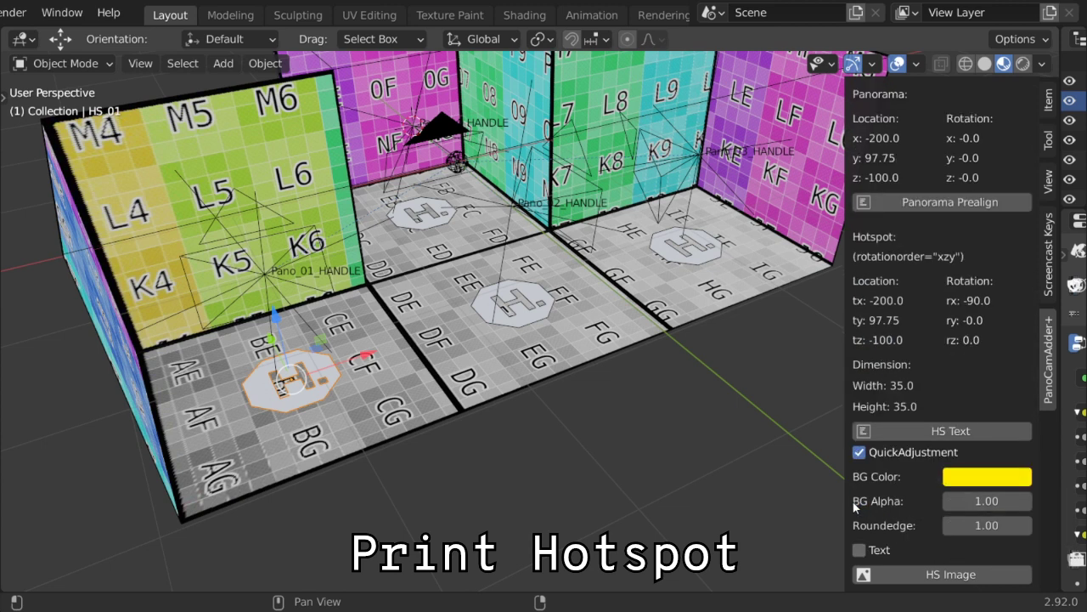
Step: Select HS_02 and HS_03, print the hotspots' krpano XML, and show it in the console
{"action": "left_click", "coordinate": [533, 318]}
{"action": "left_click", "coordinate": [699, 263]}
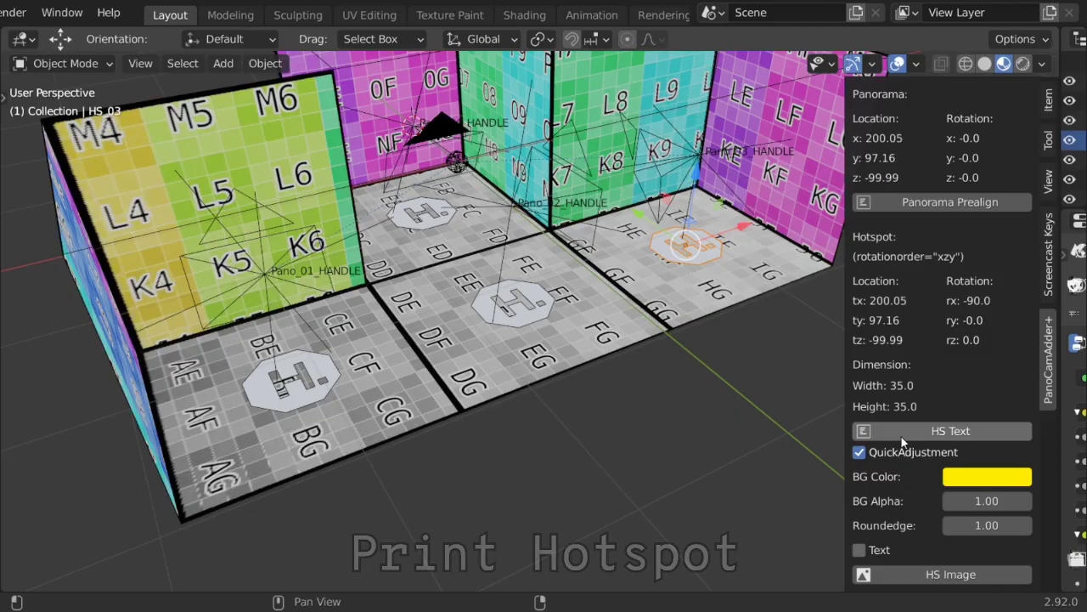
{"action": "left_click", "coordinate": [931, 431]}
{"action": "left_click", "coordinate": [62, 12]}
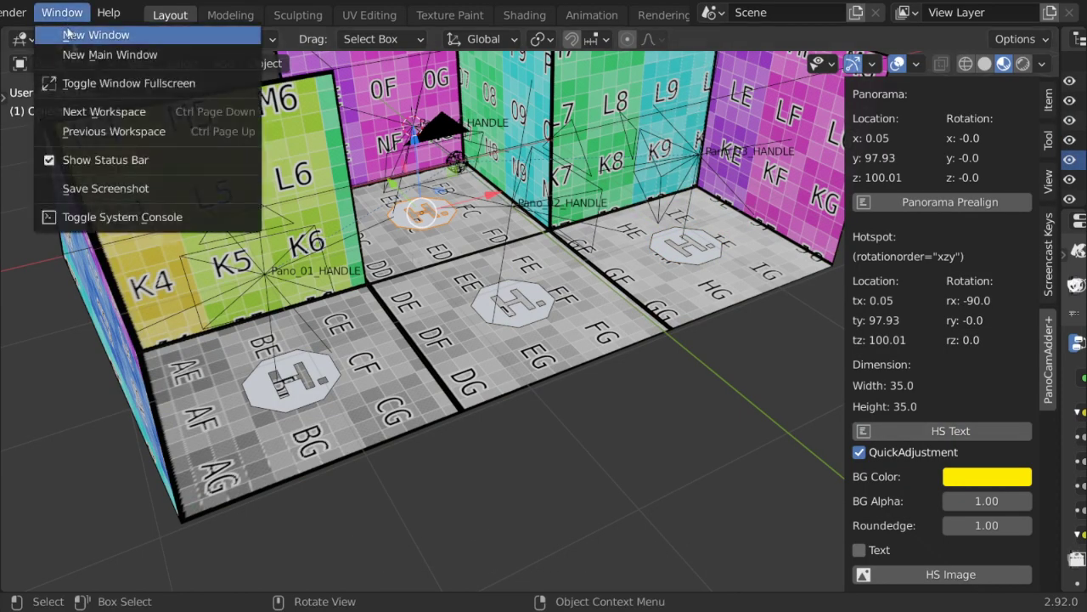
{"action": "left_click", "coordinate": [109, 216]}
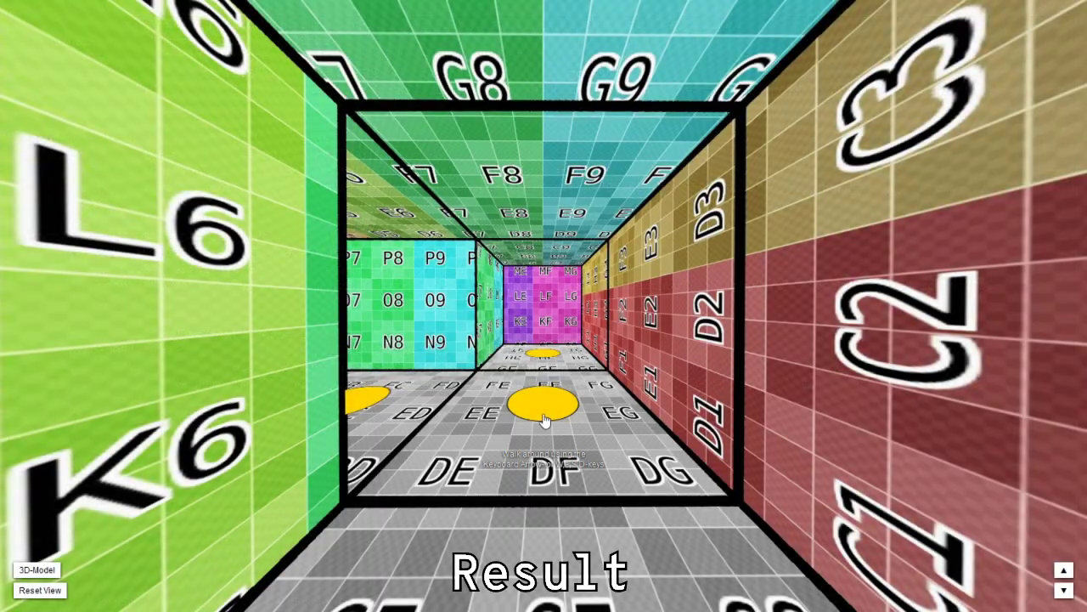
Step: Walk through two floor hotspots to the far room, rotate the 3D-Model dollhouse, then Reset View inside
{"action": "left_click", "coordinate": [543, 412]}
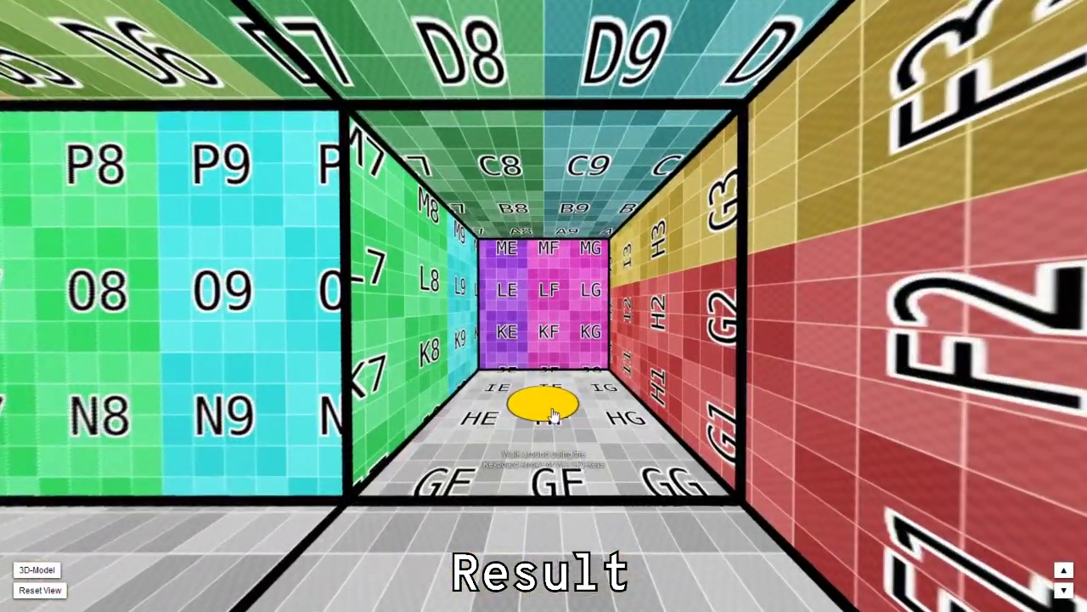
{"action": "left_click", "coordinate": [552, 415]}
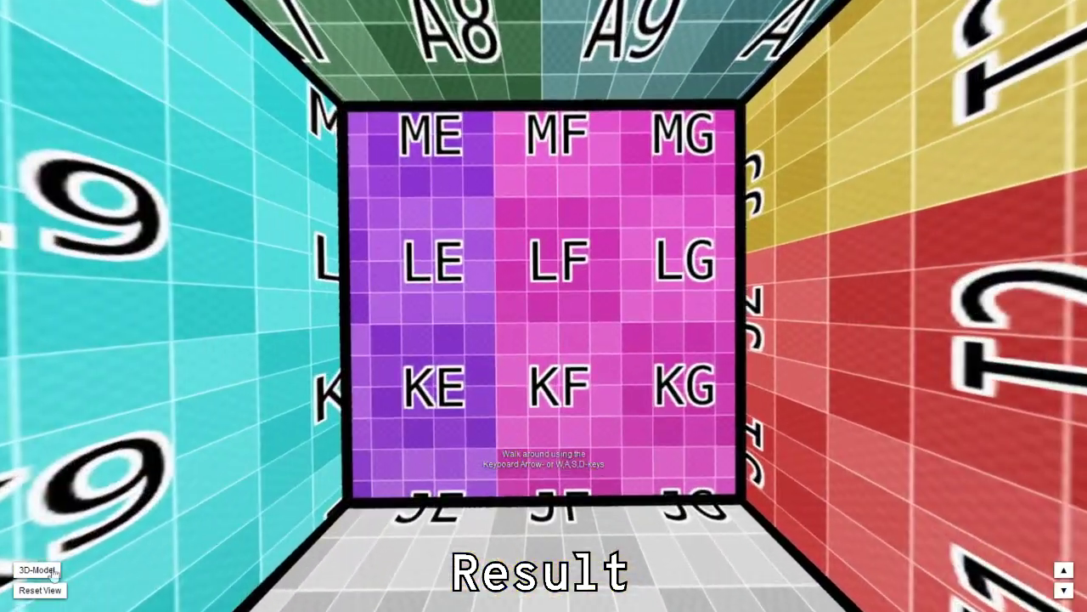
{"action": "left_click", "coordinate": [50, 570]}
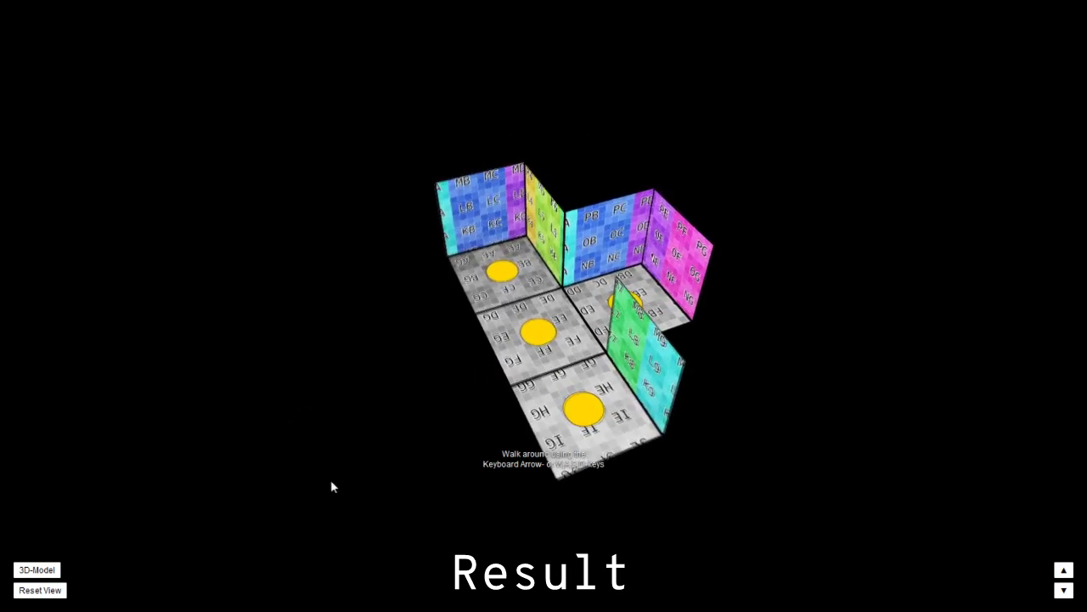
{"action": "left_click_drag", "start_coordinate": [398, 447], "coordinate": [638, 338]}
{"action": "left_click", "coordinate": [620, 329]}
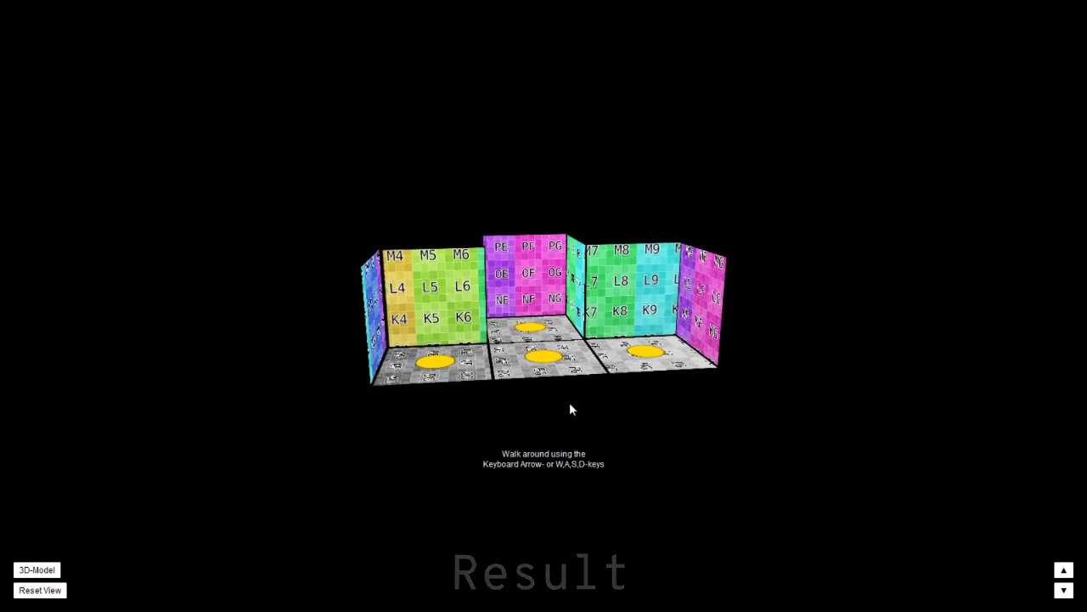
{"action": "left_click", "coordinate": [50, 593]}
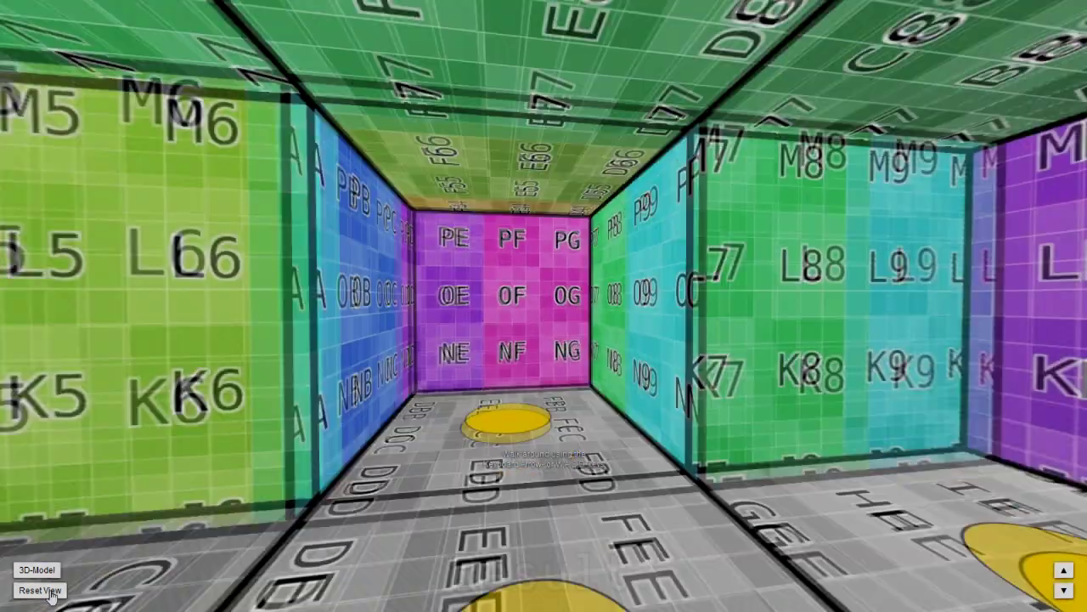